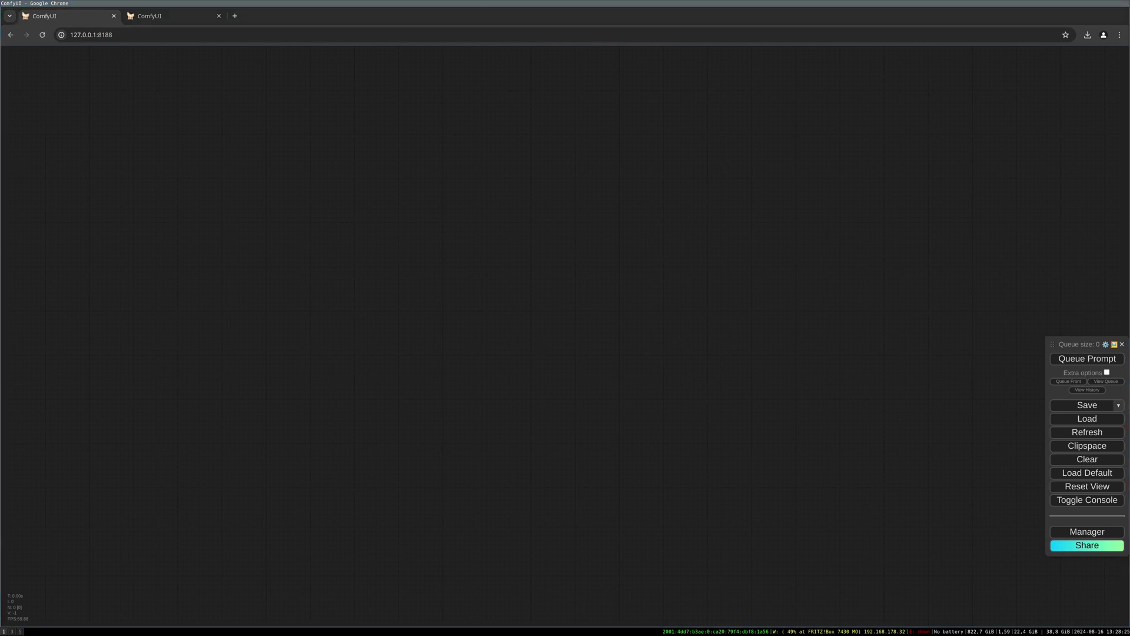
Step: Add an Xlabs Sampler node from a canvas search for 'xlabs'
{"action": "double_click", "coordinate": [422, 328]}
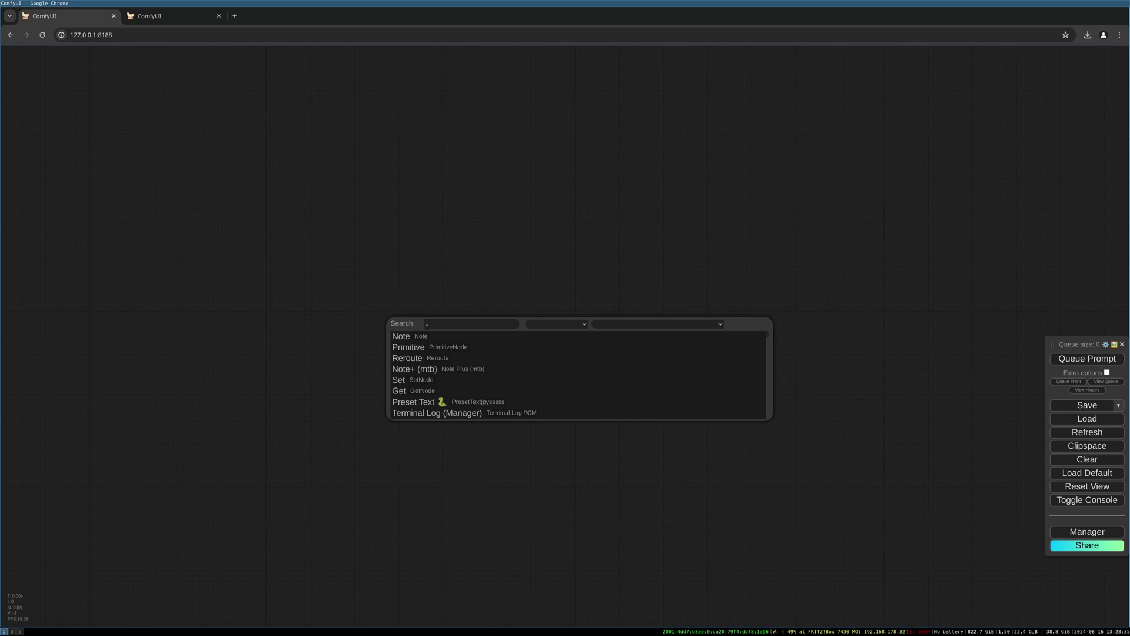
{"action": "type", "text": "xlabs"}
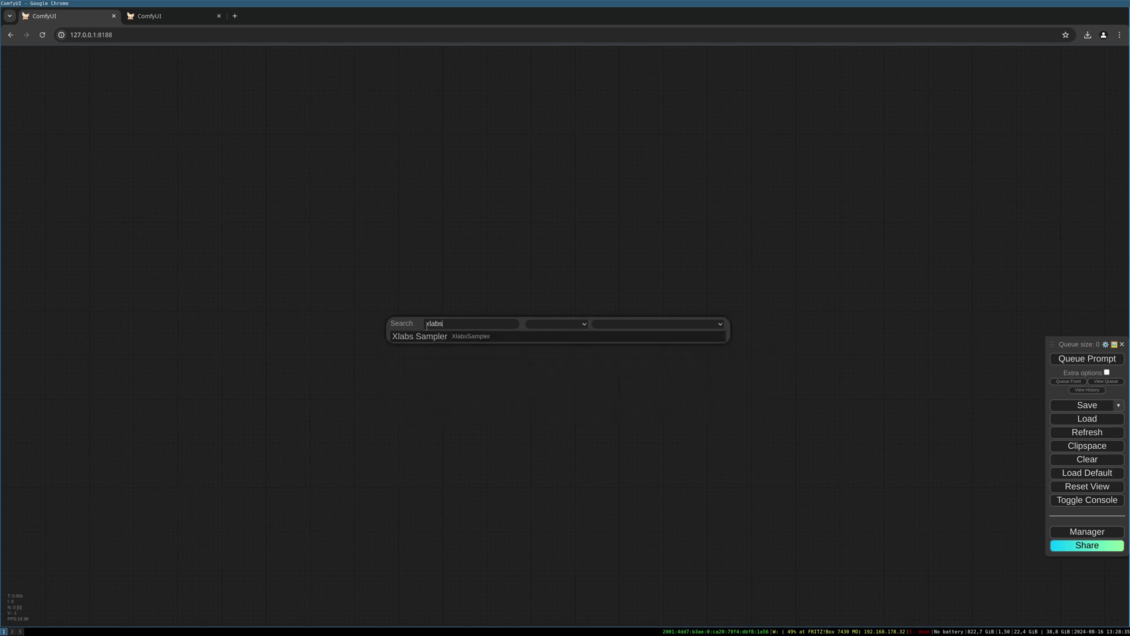
{"action": "left_click", "coordinate": [430, 337]}
{"action": "left_click_drag", "start_coordinate": [493, 329], "coordinate": [493, 316]}
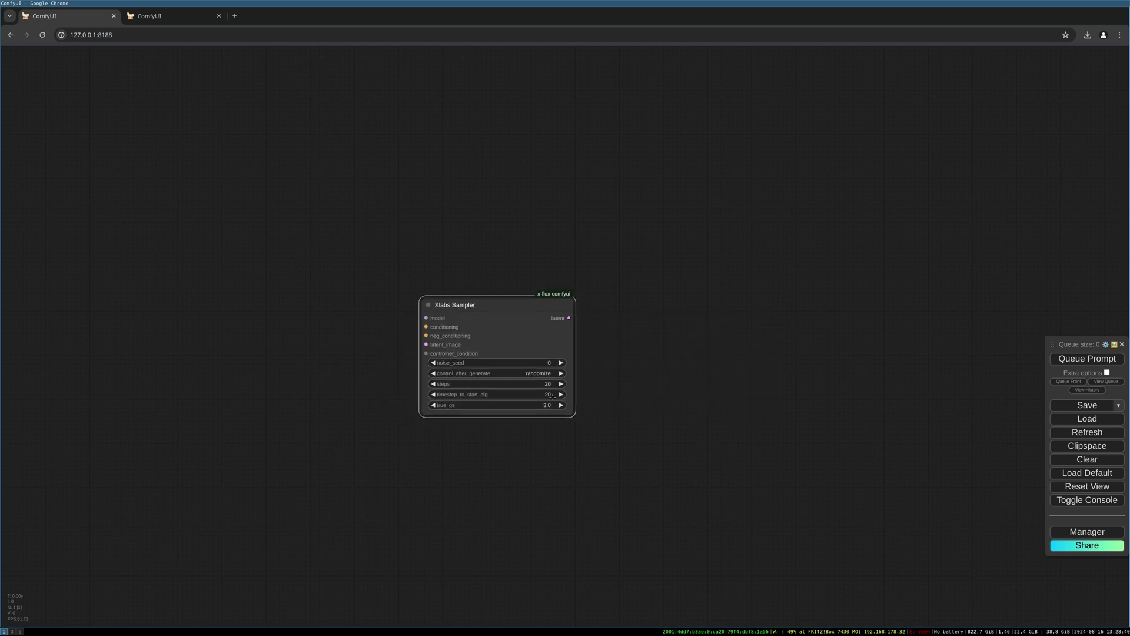
Step: Set the sampler's timestep_to_start_cfg to 1, true_gs to 3.5 and steps to 25
{"action": "left_click", "coordinate": [552, 394]}
{"action": "type", "text": "1"}
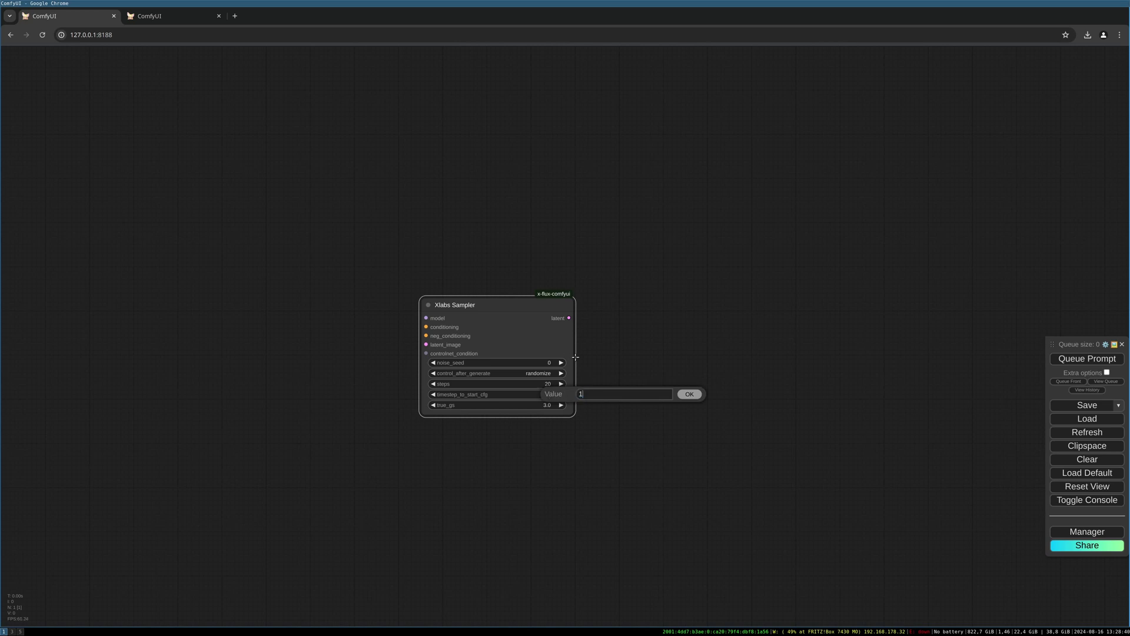
{"action": "left_click", "coordinate": [698, 395]}
{"action": "left_click", "coordinate": [547, 404]}
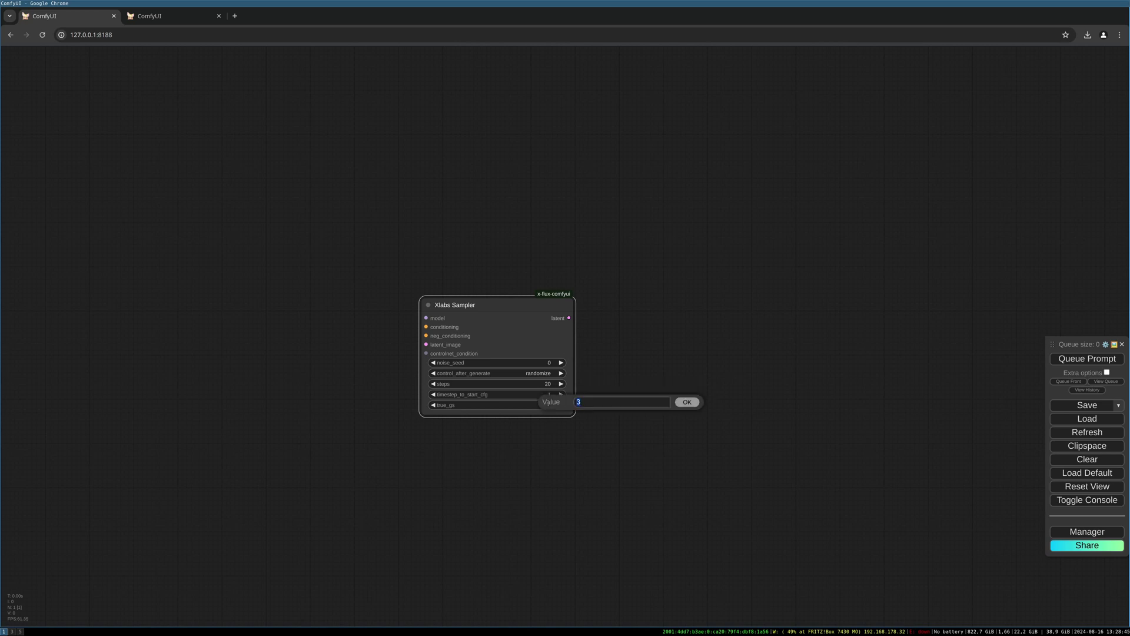
{"action": "type", "text": "3.5"}
{"action": "key", "text": "Return"}
{"action": "left_click", "coordinate": [549, 383]}
{"action": "type", "text": "25"}
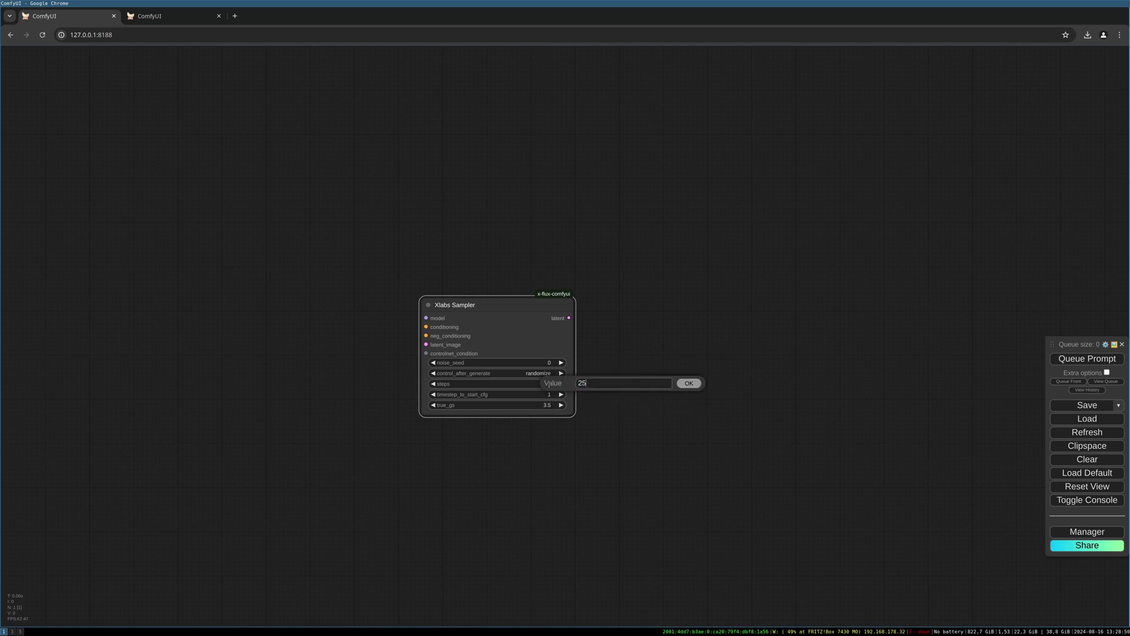
{"action": "key", "text": "Return"}
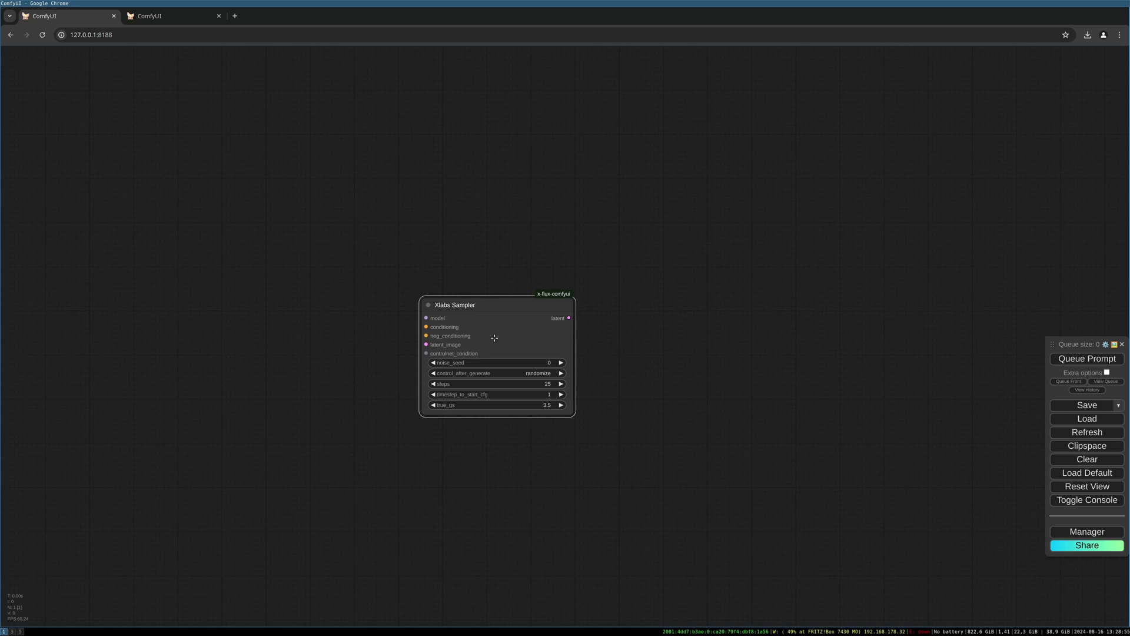
Step: Chain a VAE Decode from the sampler's latent output into a Save Image node
{"action": "left_click_drag", "start_coordinate": [523, 304], "coordinate": [759, 306]}
{"action": "left_click", "coordinate": [776, 354]}
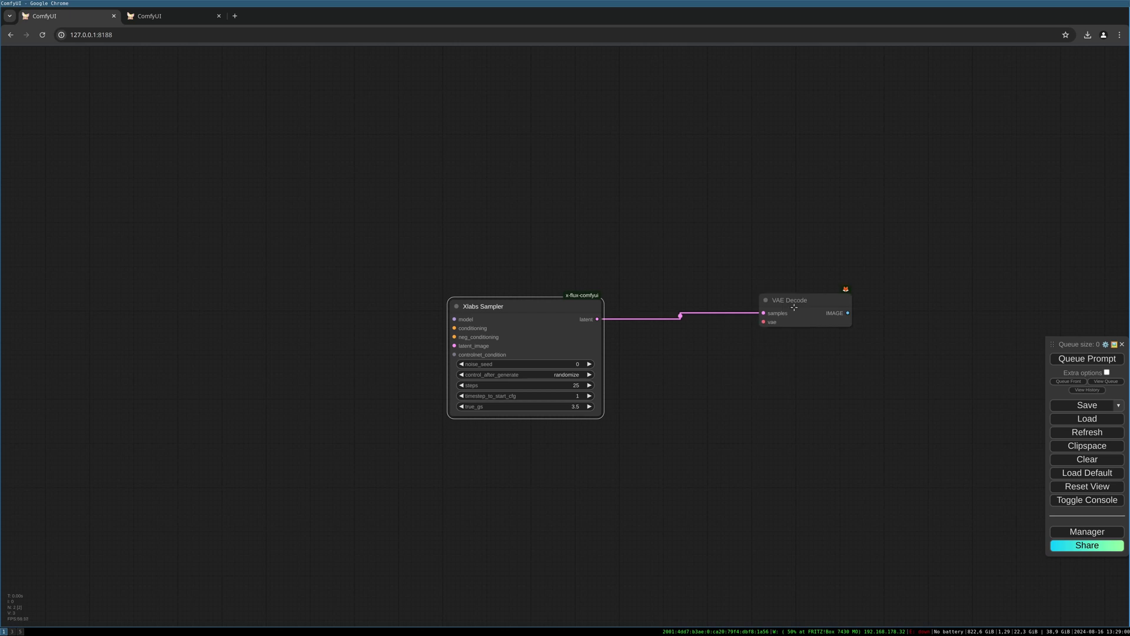
{"action": "left_click_drag", "start_coordinate": [774, 340], "coordinate": [910, 298]}
{"action": "left_click", "coordinate": [877, 369]}
Step: Add an Apply Flux ControlNet node on controlnet_condition with strength 0.80
{"action": "left_click_drag", "start_coordinate": [522, 256], "coordinate": [605, 257]}
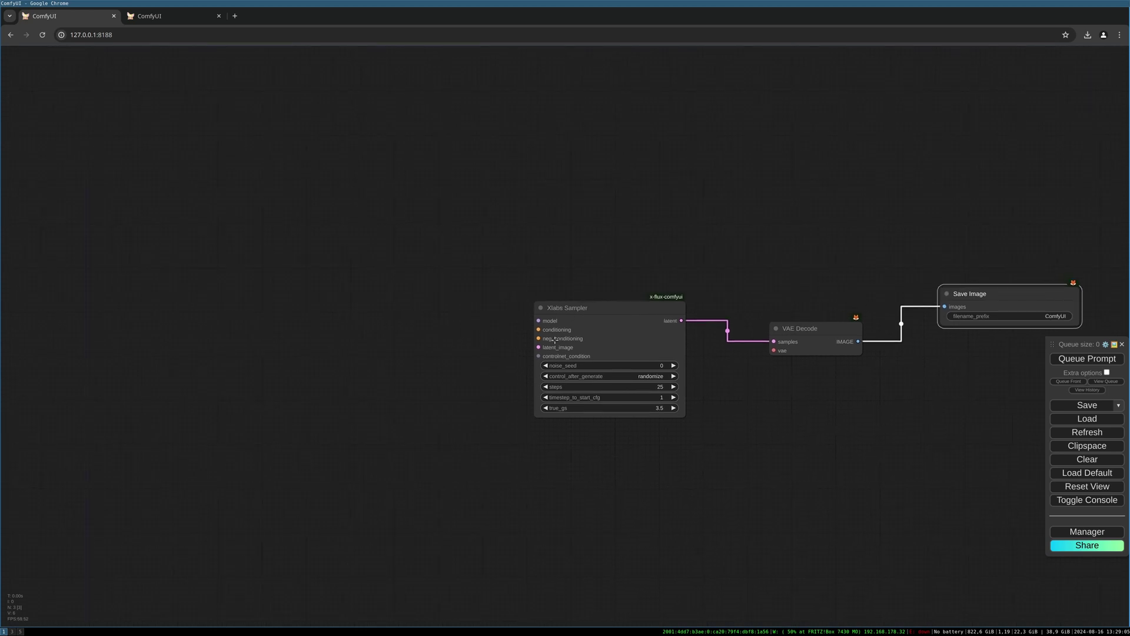
{"action": "left_click_drag", "start_coordinate": [539, 355], "coordinate": [432, 200]}
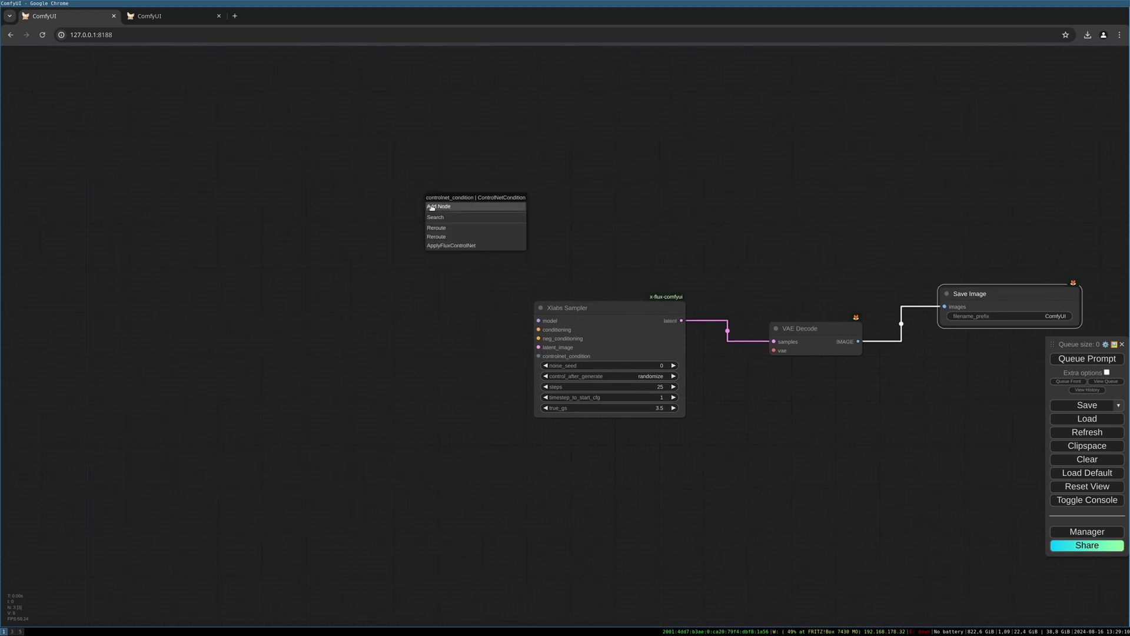
{"action": "left_click", "coordinate": [493, 245]}
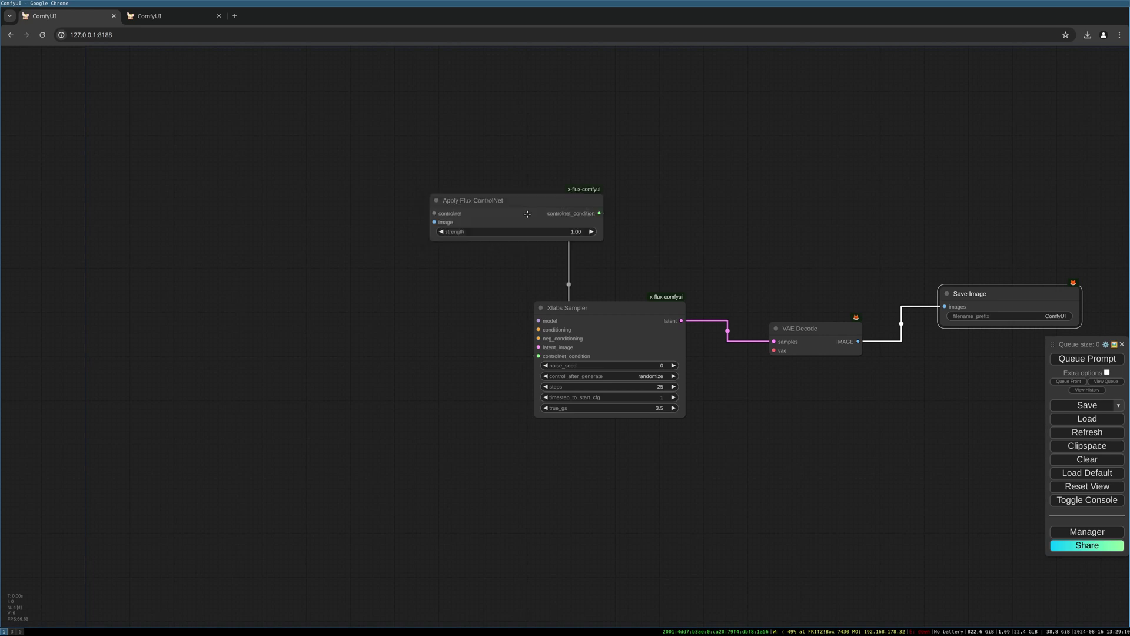
{"action": "left_click_drag", "start_coordinate": [553, 228], "coordinate": [426, 200]}
{"action": "left_click", "coordinate": [425, 200]}
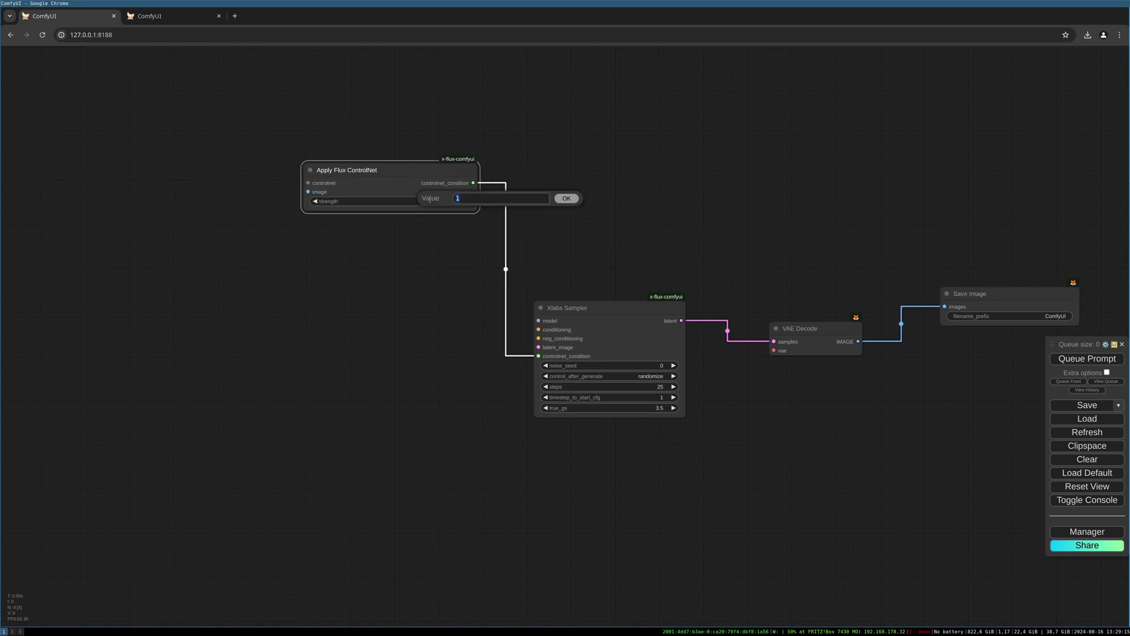
{"action": "type", "text": "0.8"}
{"action": "key", "text": "Escape"}
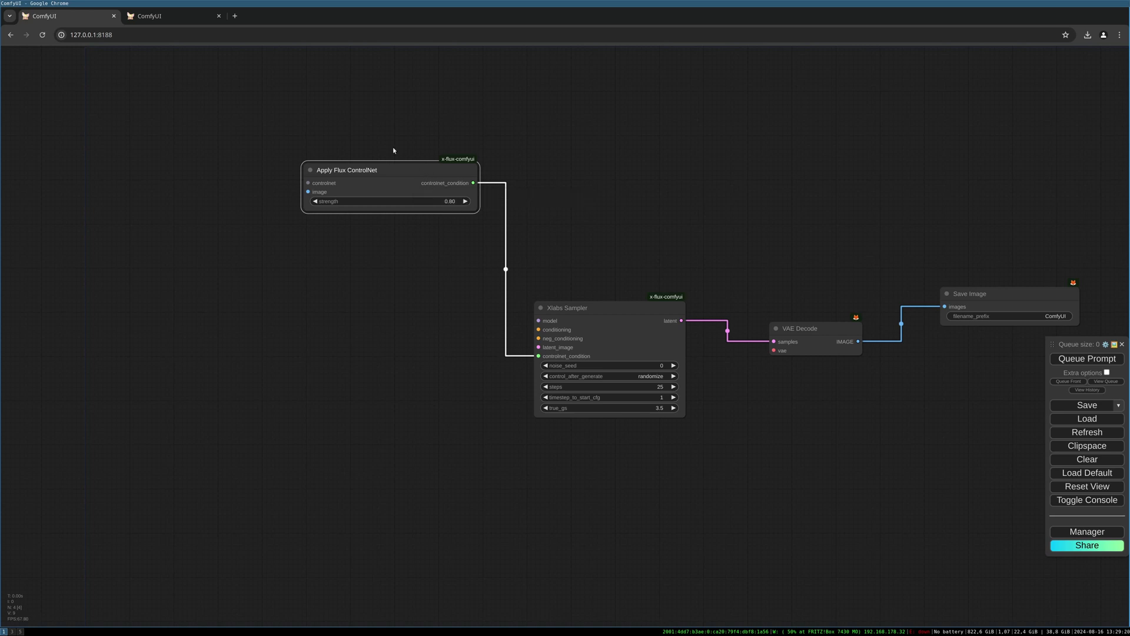
Step: Add a Load Flux ControlNet node feeding Apply Flux ControlNet's controlnet input, placed to its left
{"action": "left_click_drag", "start_coordinate": [388, 139], "coordinate": [509, 156]}
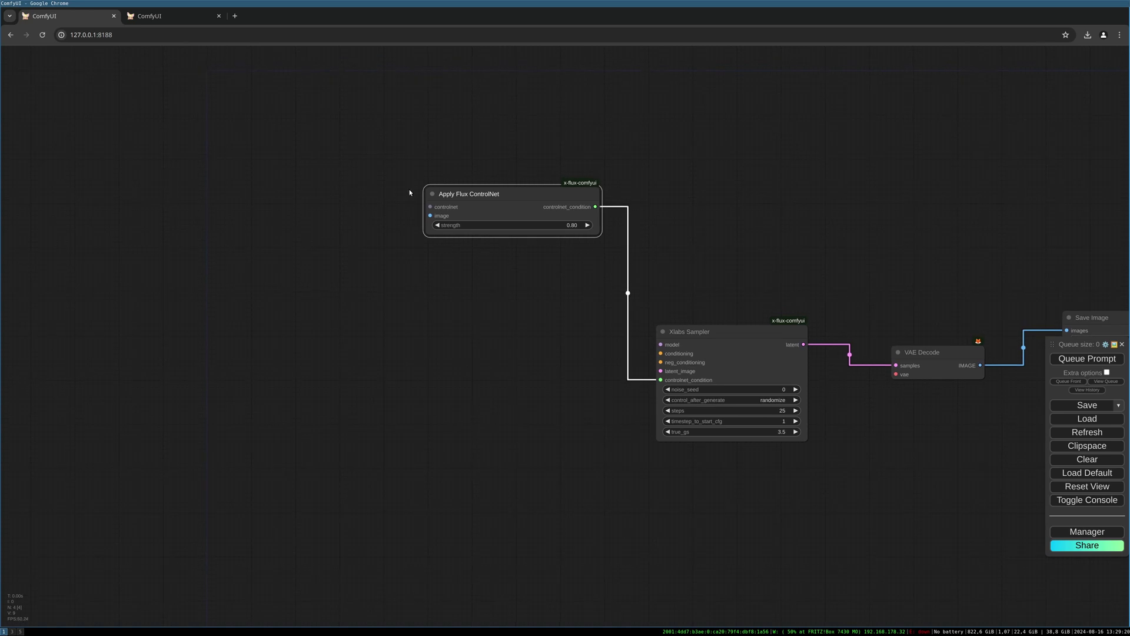
{"action": "left_click_drag", "start_coordinate": [431, 203], "coordinate": [305, 145]}
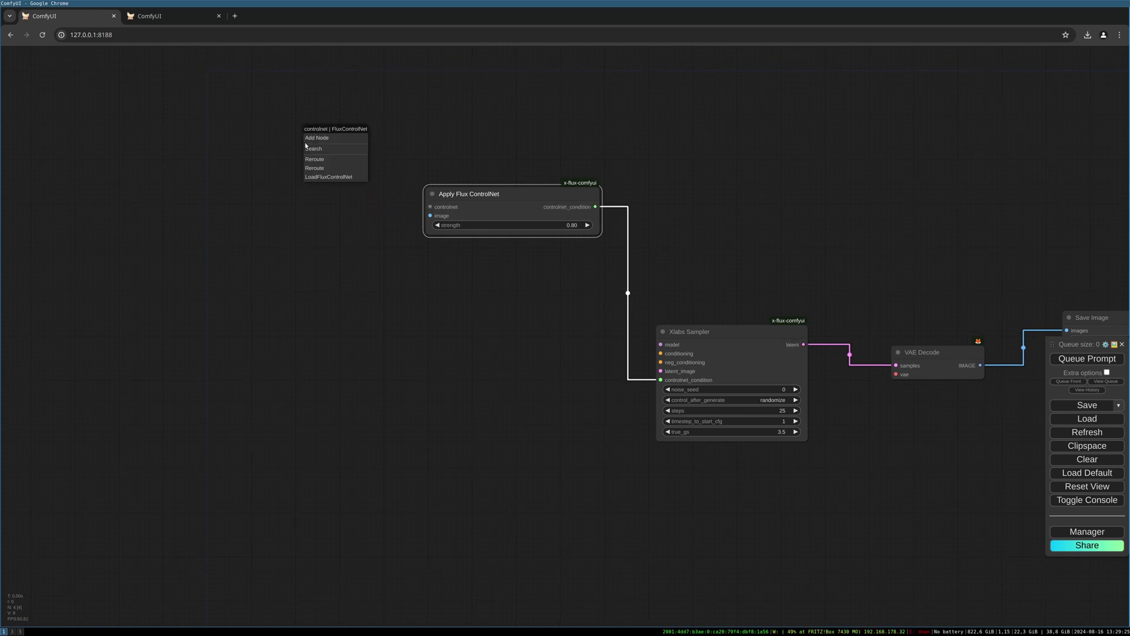
{"action": "left_click", "coordinate": [325, 176]}
{"action": "left_click_drag", "start_coordinate": [451, 127], "coordinate": [365, 127]}
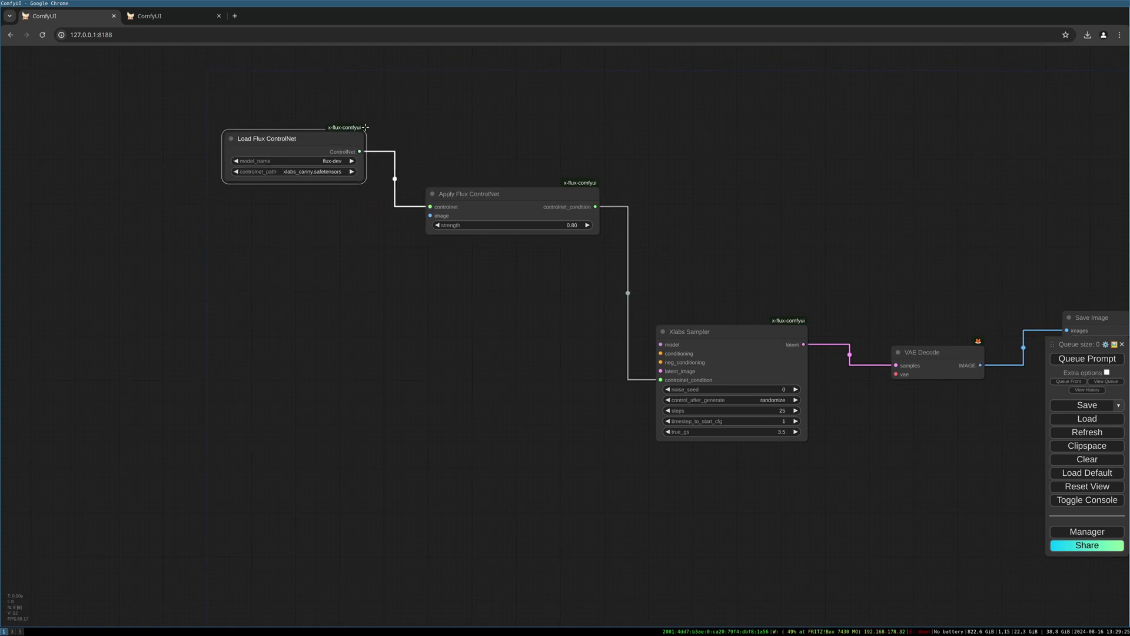
{"action": "left_click_drag", "start_coordinate": [300, 141], "coordinate": [292, 140]}
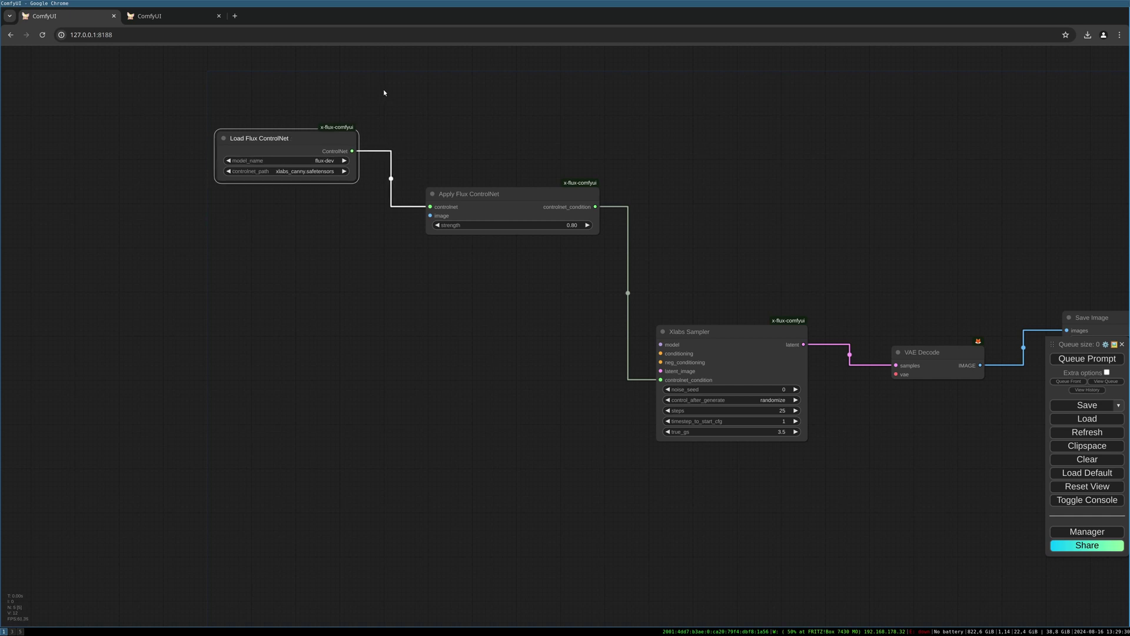
{"action": "left_click_drag", "start_coordinate": [337, 131], "coordinate": [427, 125]}
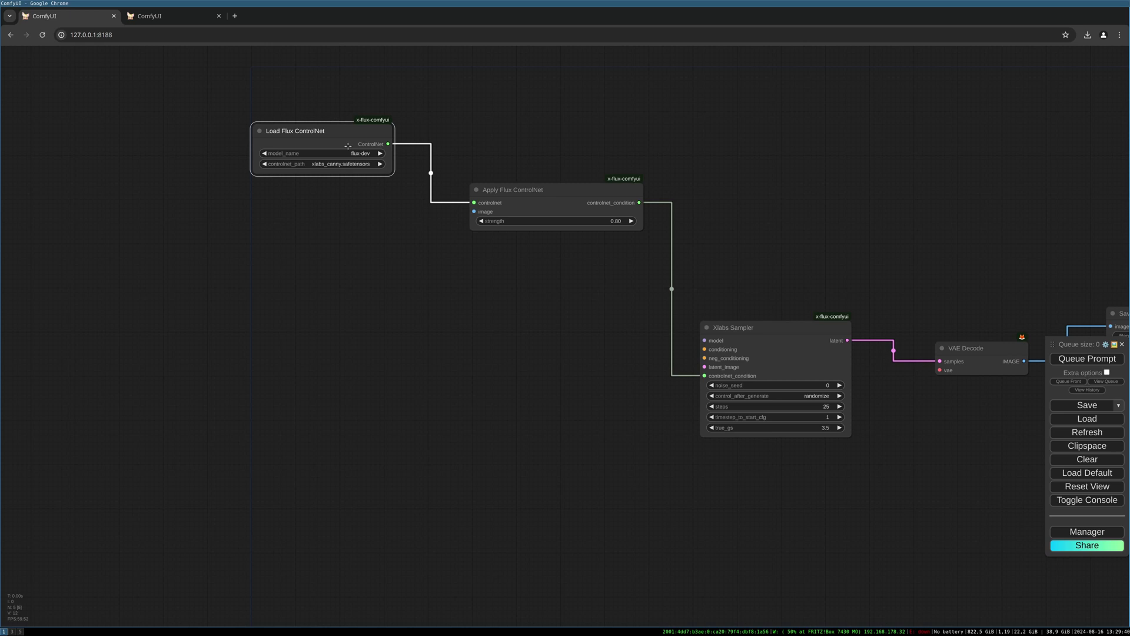
{"action": "left_click_drag", "start_coordinate": [449, 99], "coordinate": [491, 106]}
{"action": "left_click_drag", "start_coordinate": [516, 217], "coordinate": [146, 186]}
Step: Add a Load Image node (castle_q_big.jpg) for the ControlNet image, placed up and left
{"action": "left_click", "coordinate": [208, 272]}
{"action": "left_click_drag", "start_coordinate": [221, 203], "coordinate": [292, 256]}
{"action": "left_click", "coordinate": [294, 265]}
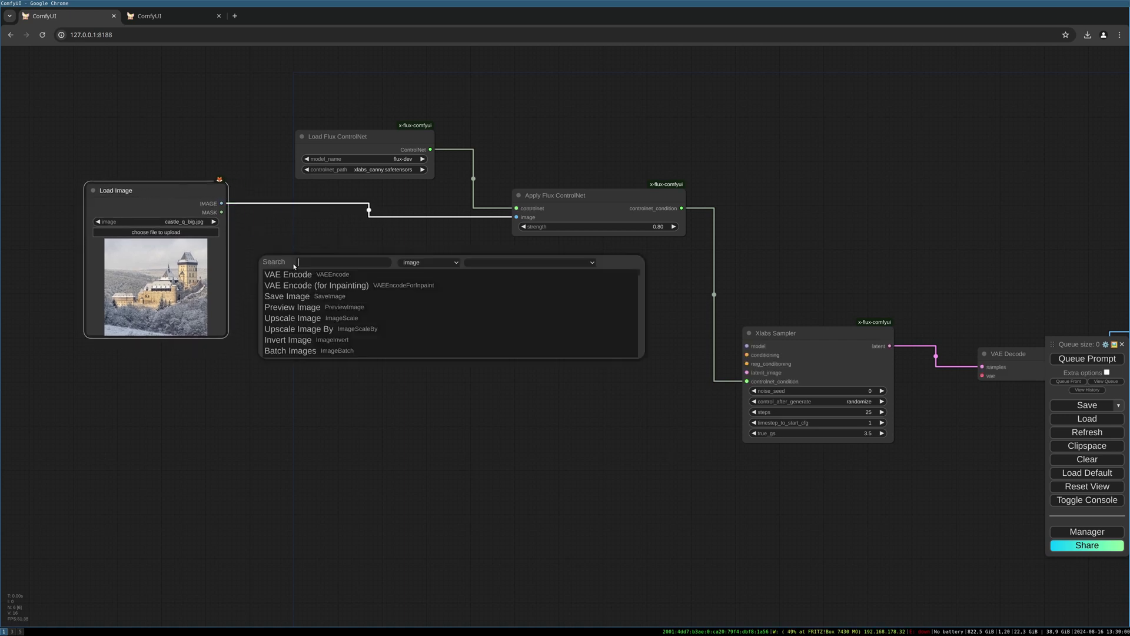
{"action": "key", "text": "Escape"}
Step: Attach a Canny Edge node to the Load Image output with resolution 1024
{"action": "left_click_drag", "start_coordinate": [221, 203], "coordinate": [357, 293]}
{"action": "left_click", "coordinate": [307, 274]}
{"action": "type", "text": "canny"}
{"action": "key", "text": "Return"}
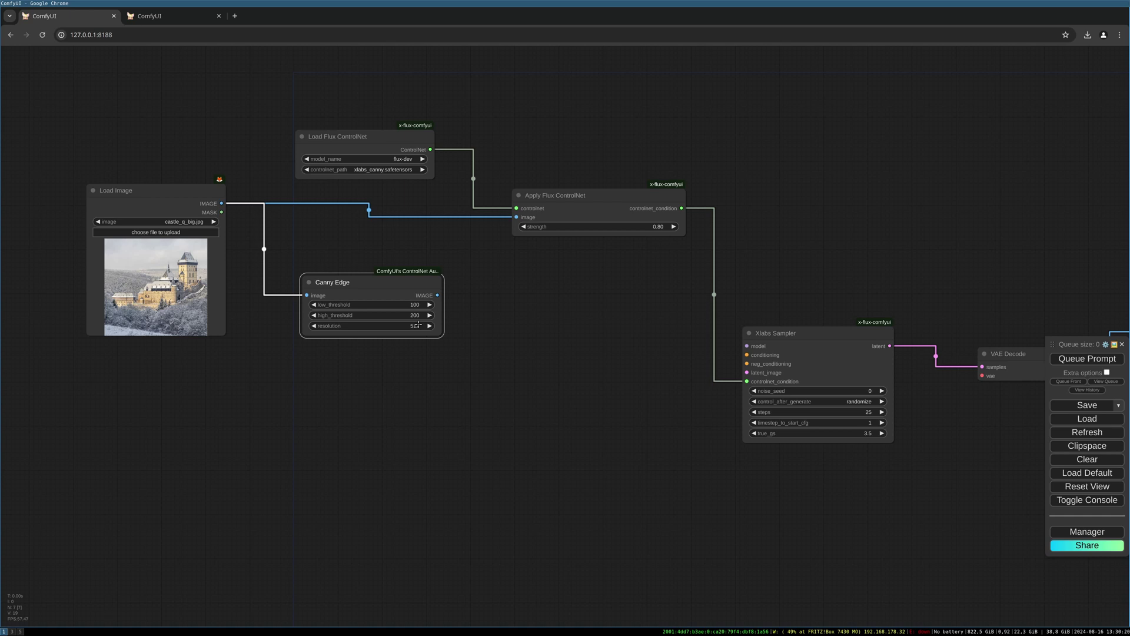
{"action": "left_click", "coordinate": [420, 323]}
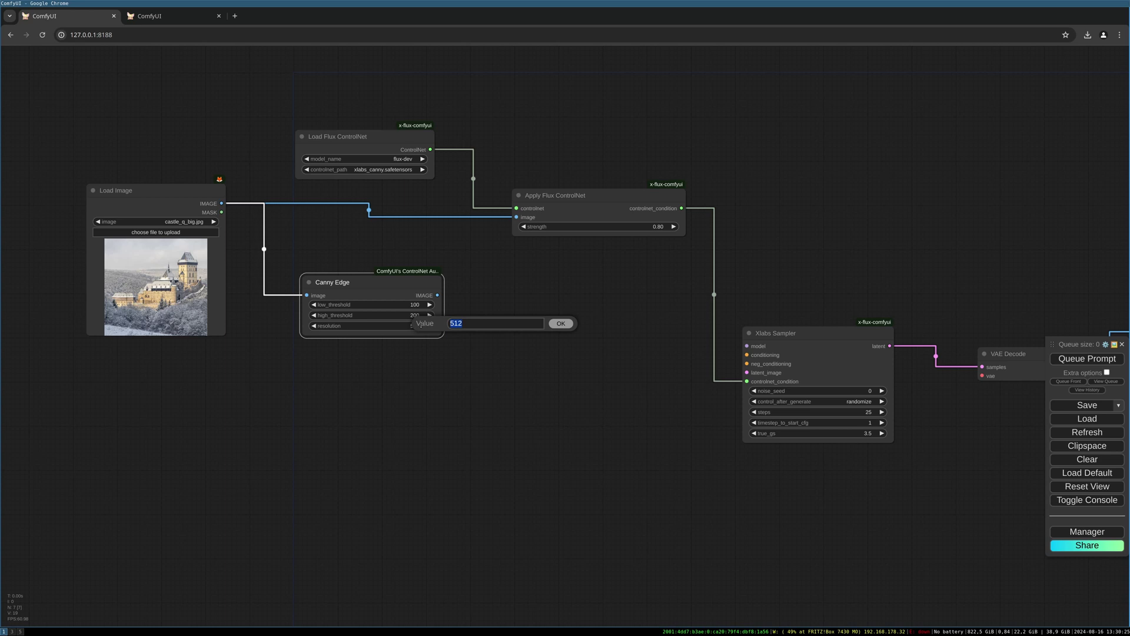
{"action": "type", "text": "1024"}
{"action": "key", "text": "Return"}
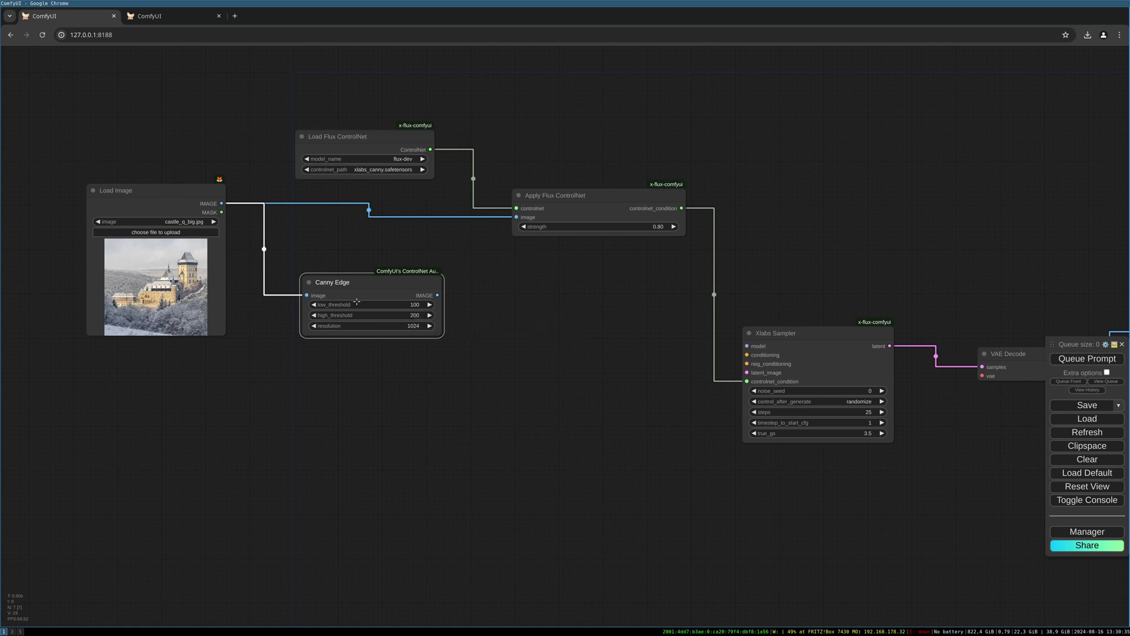
Step: Feed the Canny edge image into Apply Flux ControlNet's image input and tidy the layout
{"action": "left_click_drag", "start_coordinate": [342, 302], "coordinate": [343, 304]}
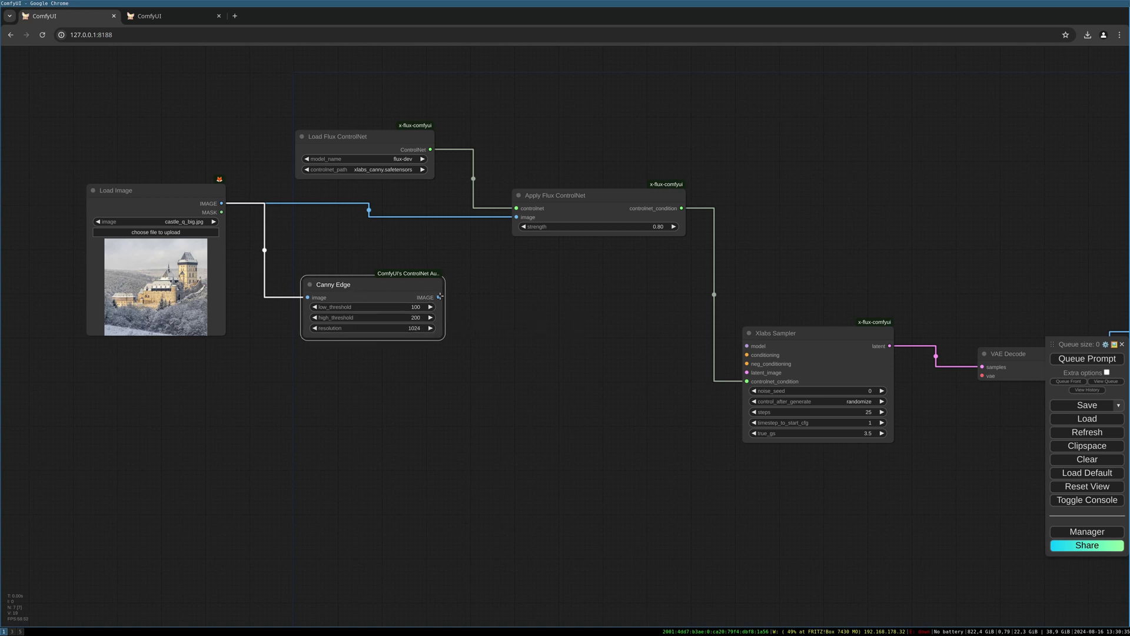
{"action": "left_click_drag", "start_coordinate": [439, 297], "coordinate": [516, 217]}
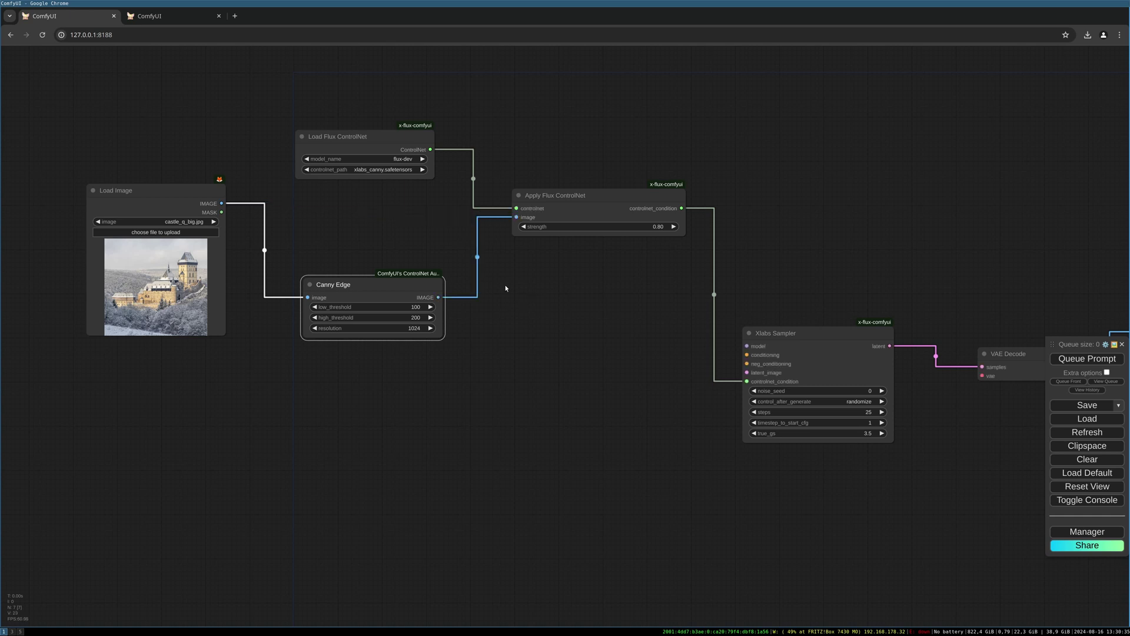
{"action": "left_click_drag", "start_coordinate": [365, 285], "coordinate": [363, 266]}
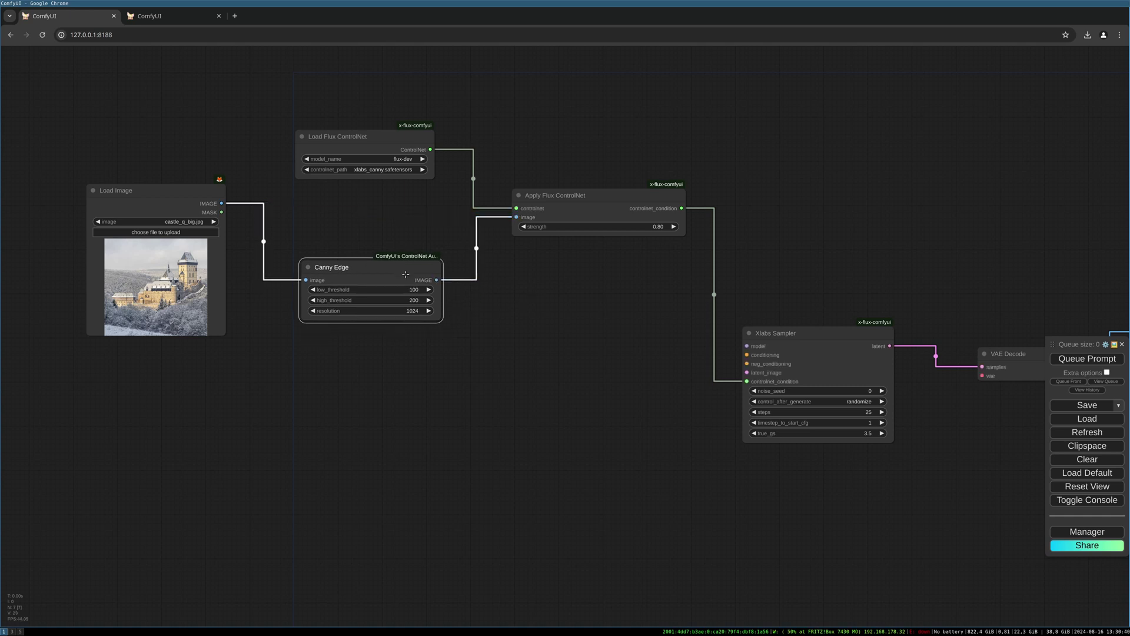
{"action": "left_click_drag", "start_coordinate": [549, 312], "coordinate": [530, 263]}
{"action": "left_click_drag", "start_coordinate": [728, 306], "coordinate": [546, 306]}
Step: Add a CLIPTextEncodeFlux on conditioning and a pasted copy wired to neg_conditioning
{"action": "left_click", "coordinate": [547, 315]}
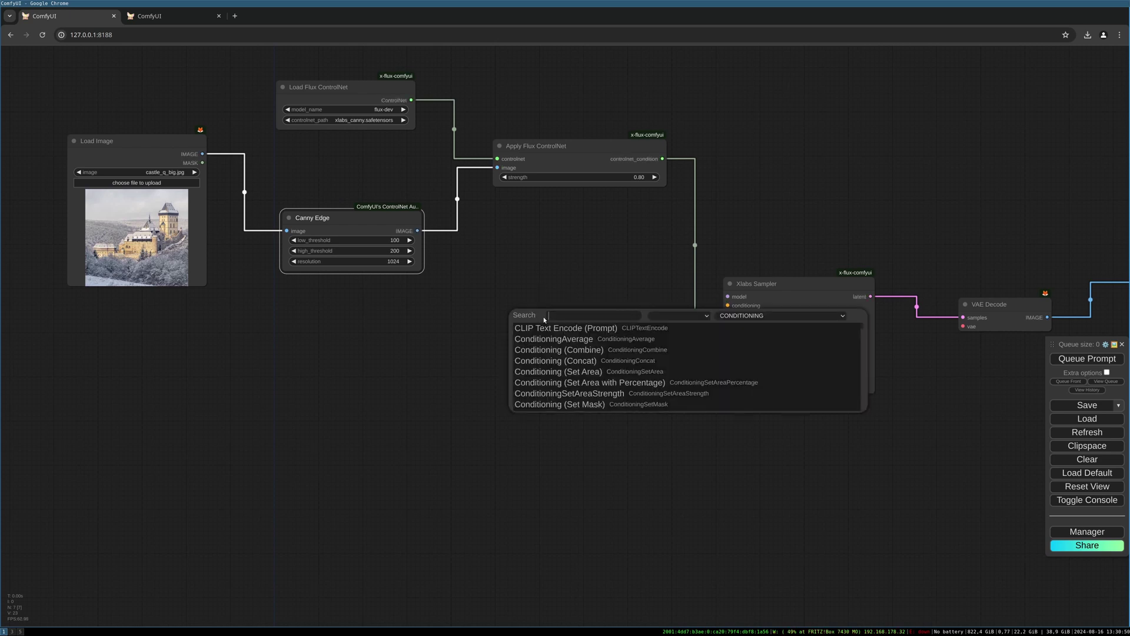
{"action": "type", "text": "clip"}
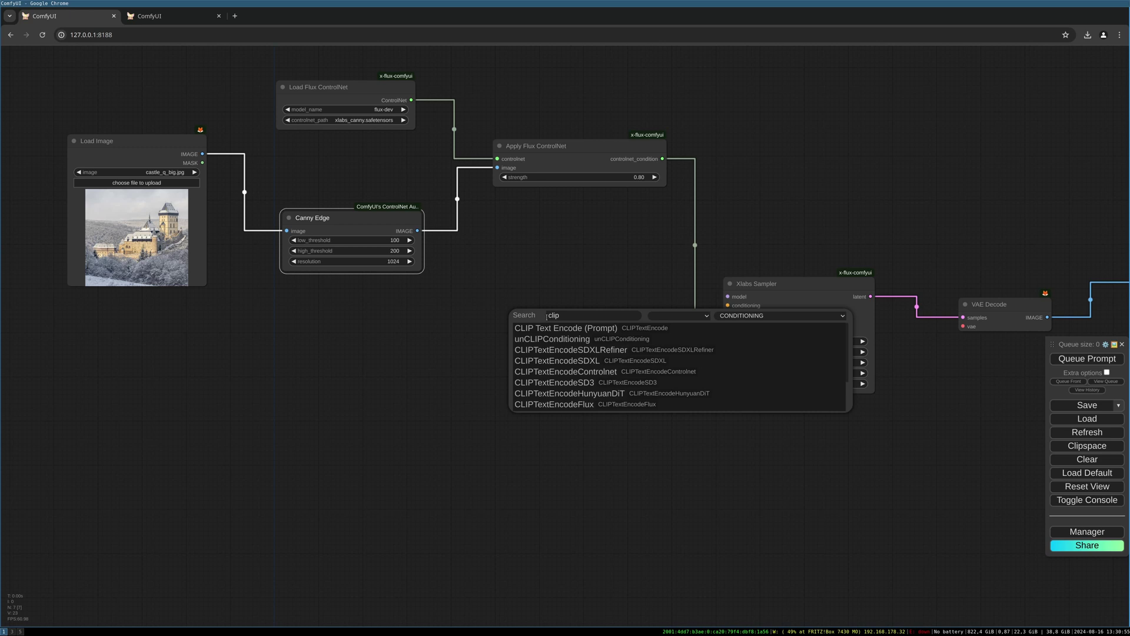
{"action": "type", "text": "text"}
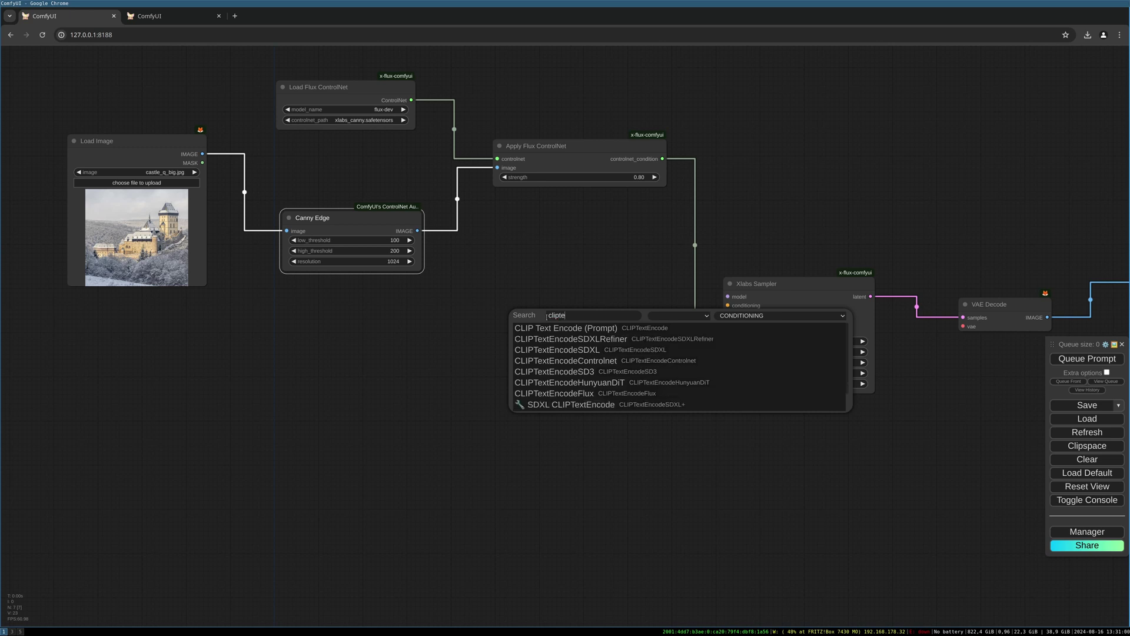
{"action": "left_click", "coordinate": [561, 393]}
{"action": "left_click_drag", "start_coordinate": [563, 302], "coordinate": [570, 431]}
{"action": "key", "text": "ctrl+c"}
{"action": "key", "text": "ctrl+v"}
{"action": "left_click_drag", "start_coordinate": [644, 437], "coordinate": [729, 315]}
Step: Set guidance to 4.0 on both text encoders
{"action": "left_click", "coordinate": [618, 387]}
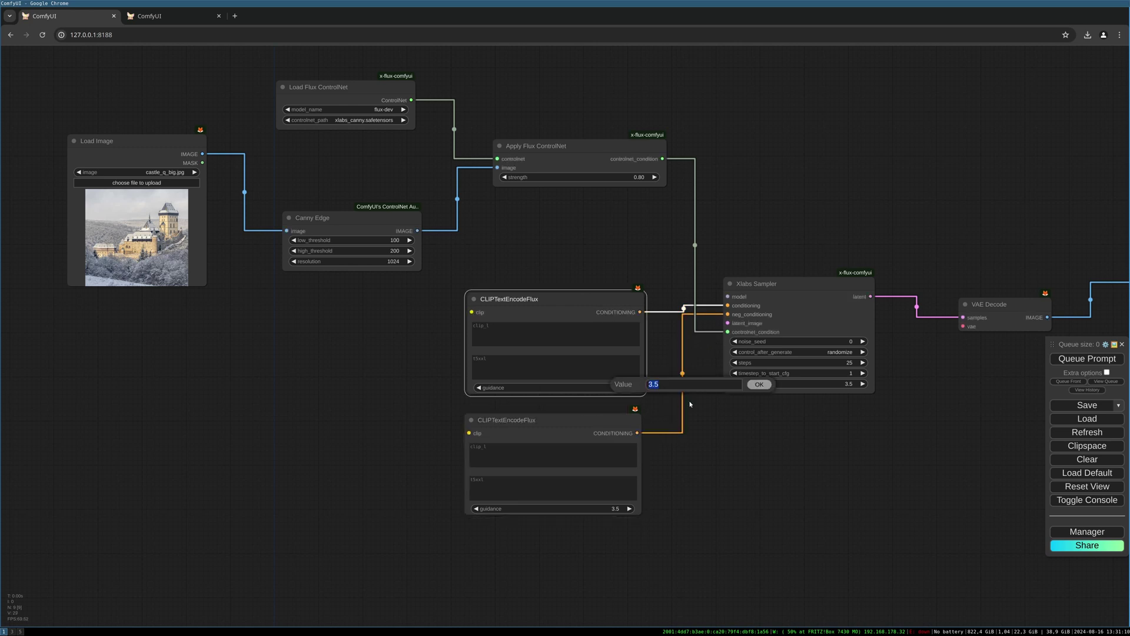
{"action": "type", "text": "4"}
{"action": "key", "text": "Return"}
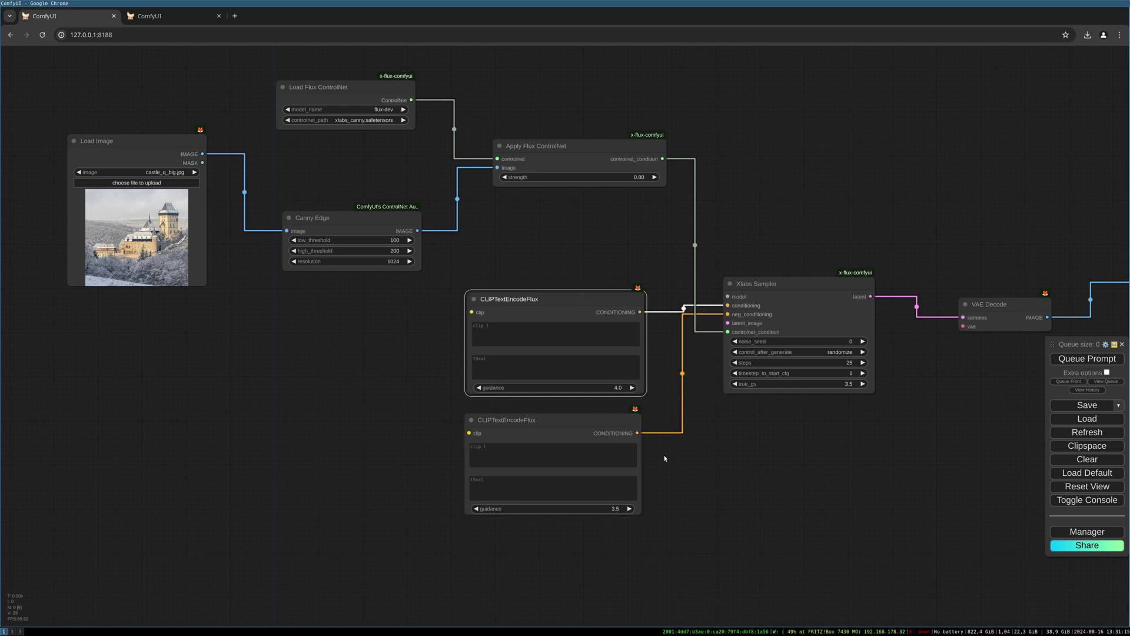
{"action": "left_click", "coordinate": [614, 508]}
{"action": "type", "text": "4"}
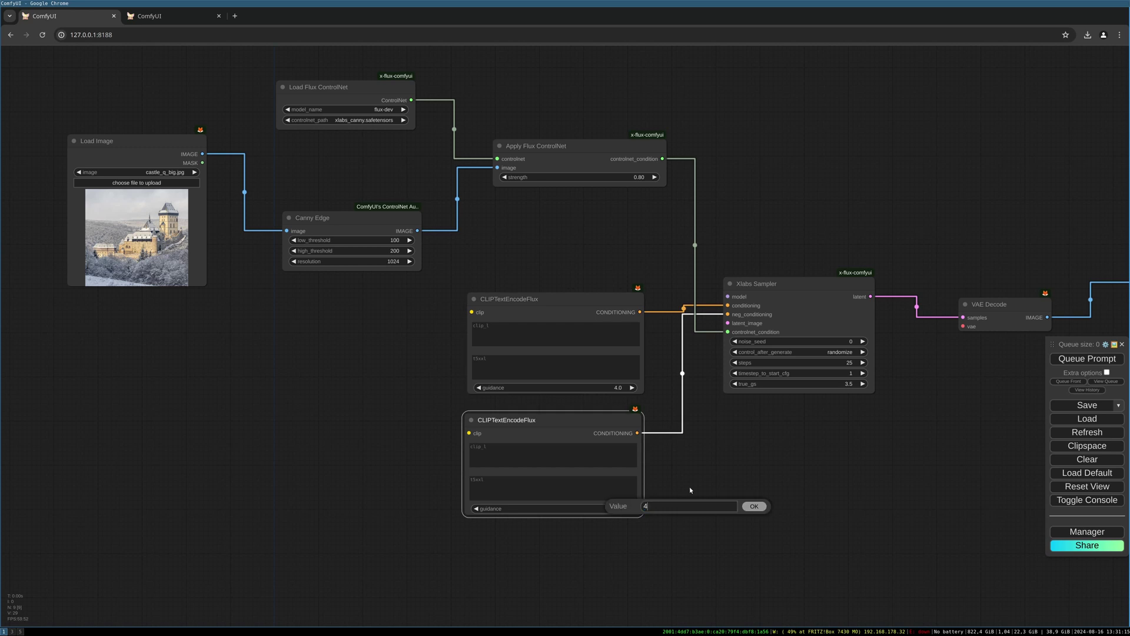
{"action": "left_click", "coordinate": [753, 505]}
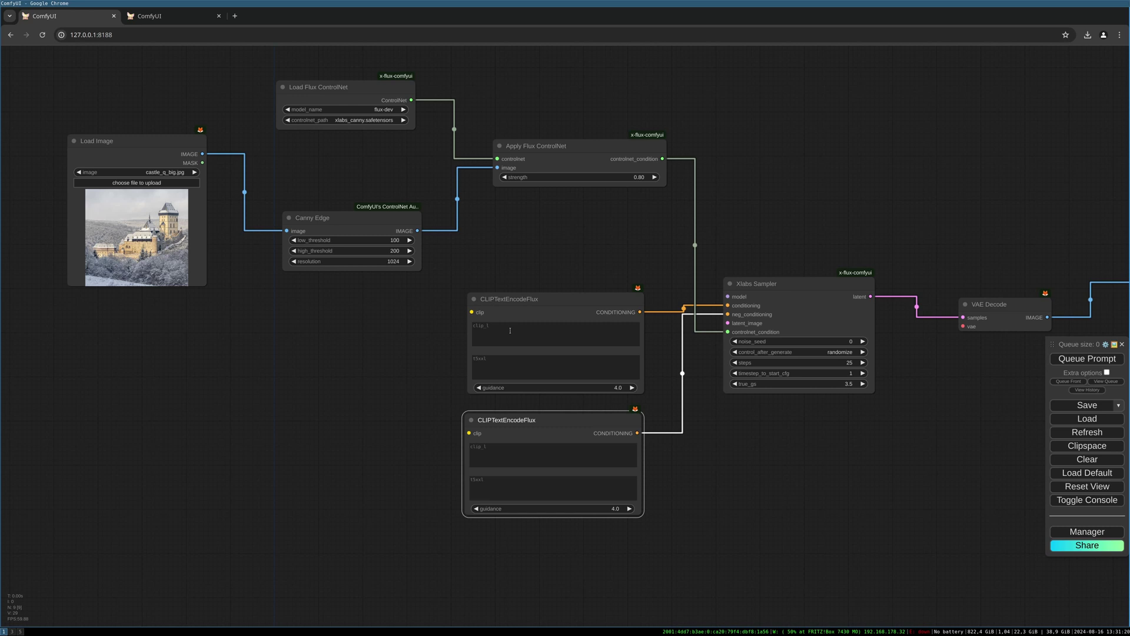
Step: Enter 'Castle on a snowy mountain.' as the clip_l prompt and copy it into t5xxl
{"action": "left_click", "coordinate": [510, 331]}
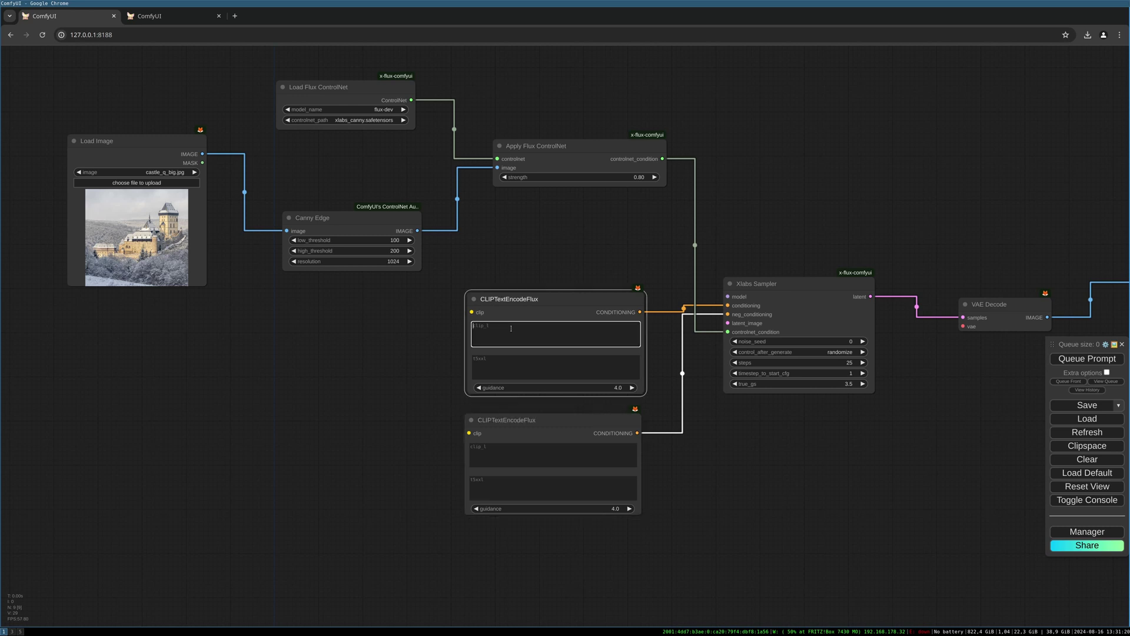
{"action": "type", "text": "Castle on"}
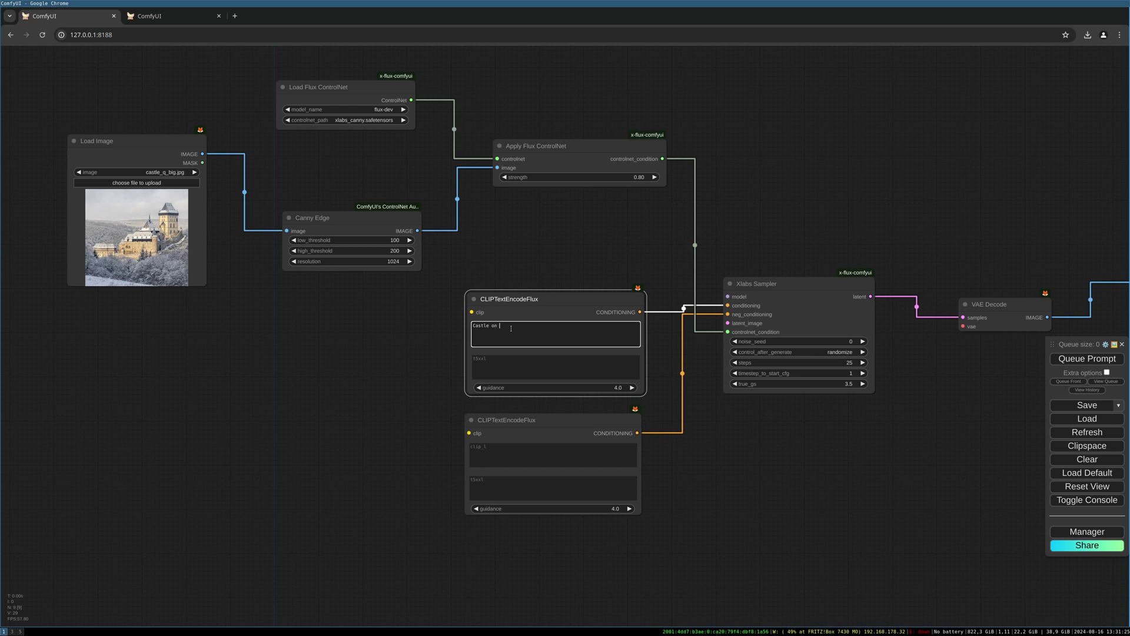
{"action": "type", "text": " a snowy mountain."}
{"action": "key", "text": "ctrl+a"}
{"action": "key", "text": "ctrl+c"}
{"action": "left_click", "coordinate": [636, 365]}
{"action": "key", "text": "ctrl+v"}
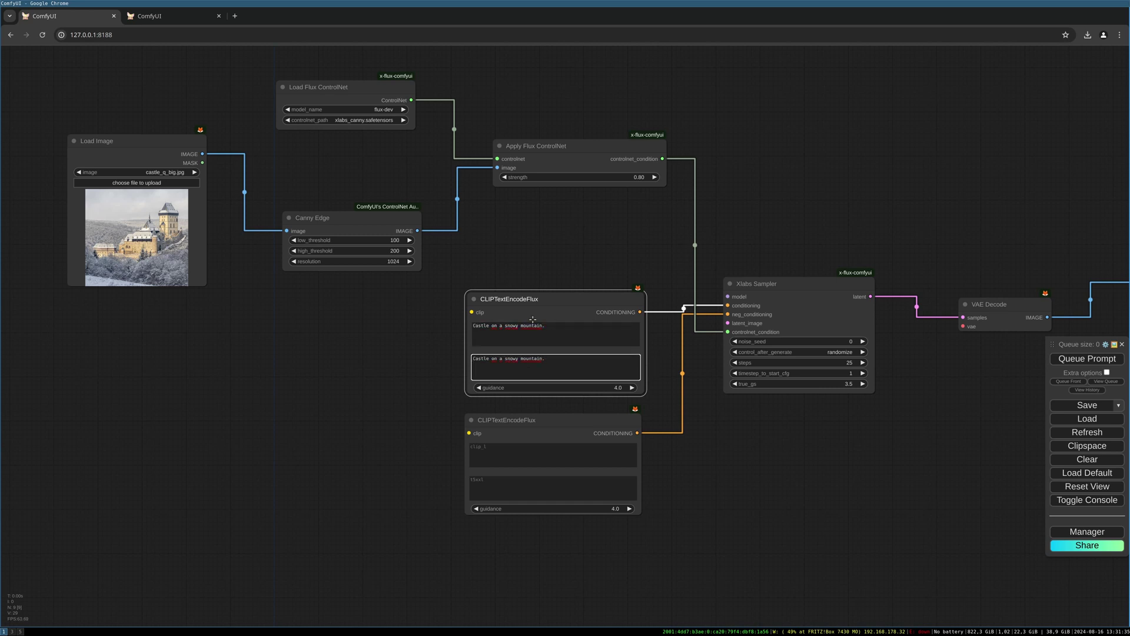
{"action": "left_click", "coordinate": [534, 423]}
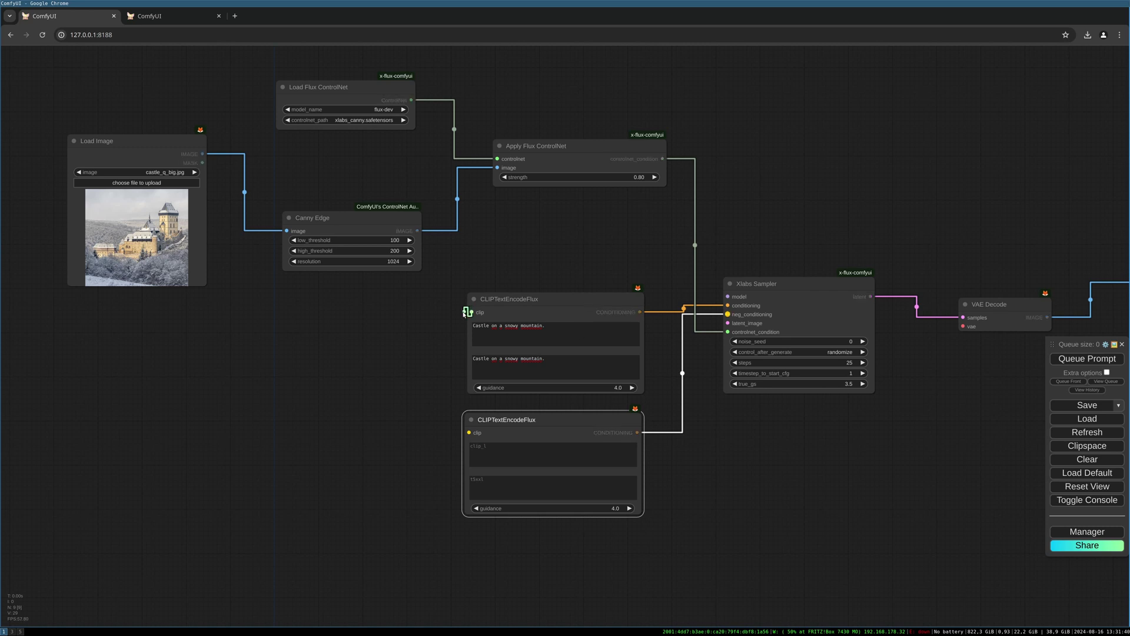
Step: Add a DualCLIPLoader and wire its CLIP output to both text encoders
{"action": "left_click_drag", "start_coordinate": [472, 312], "coordinate": [323, 395]}
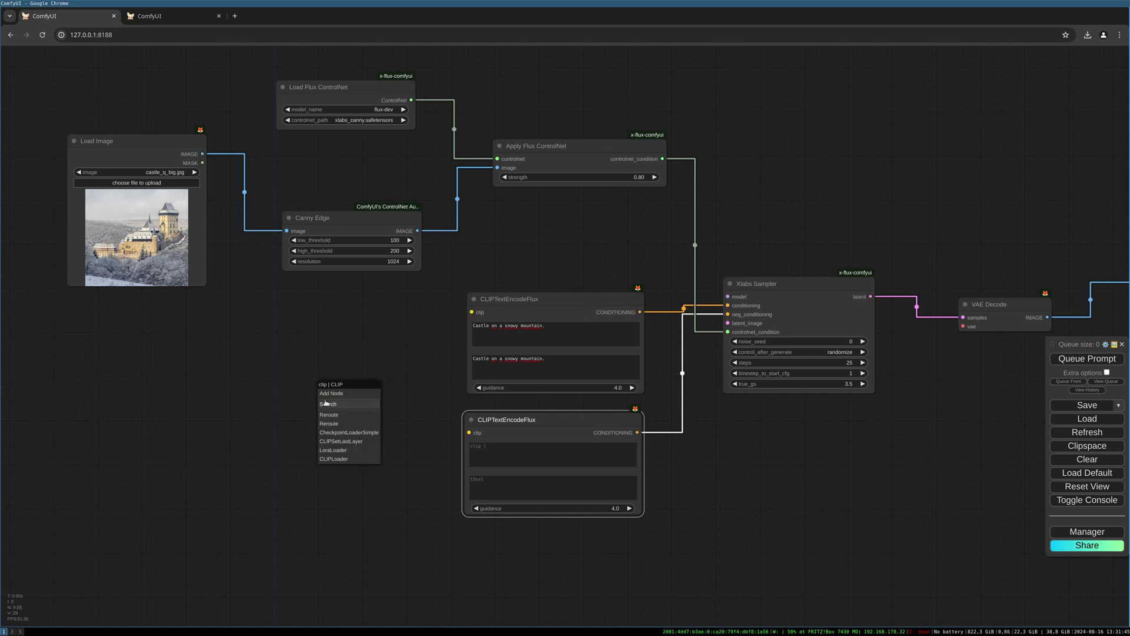
{"action": "left_click", "coordinate": [327, 404]}
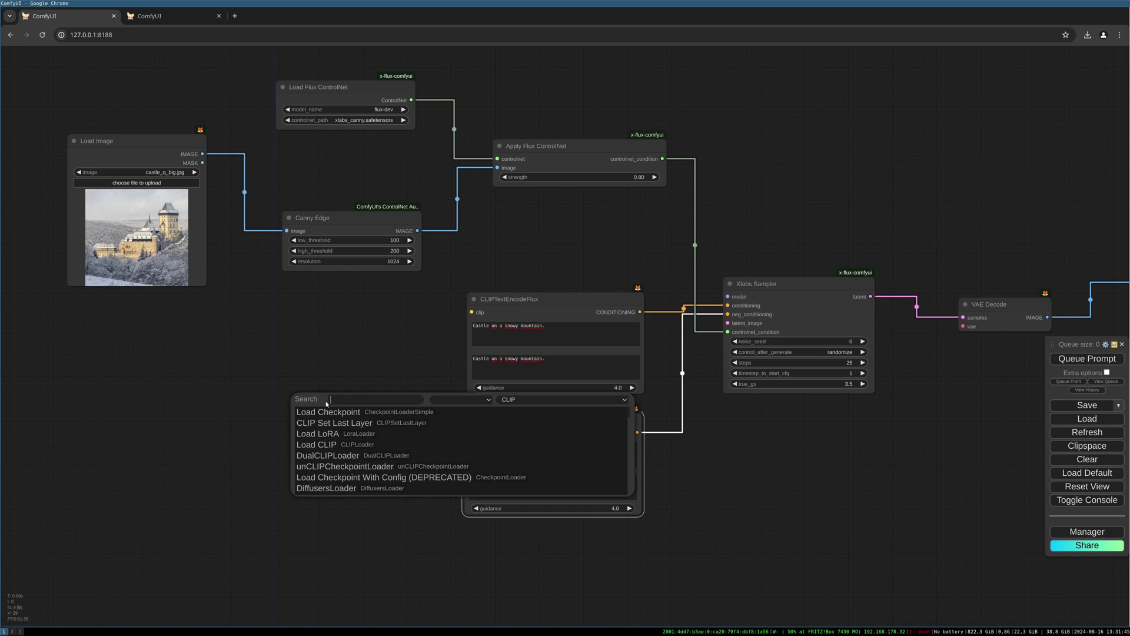
{"action": "type", "text": "dual"}
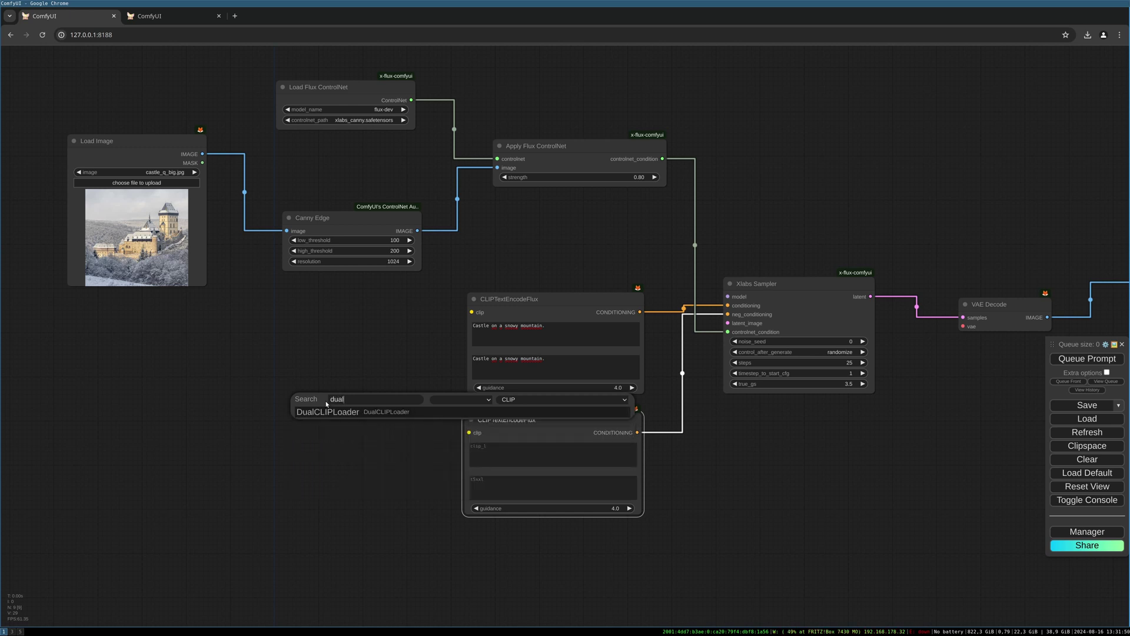
{"action": "left_click", "coordinate": [328, 411]}
{"action": "left_click_drag", "start_coordinate": [365, 395], "coordinate": [295, 372]}
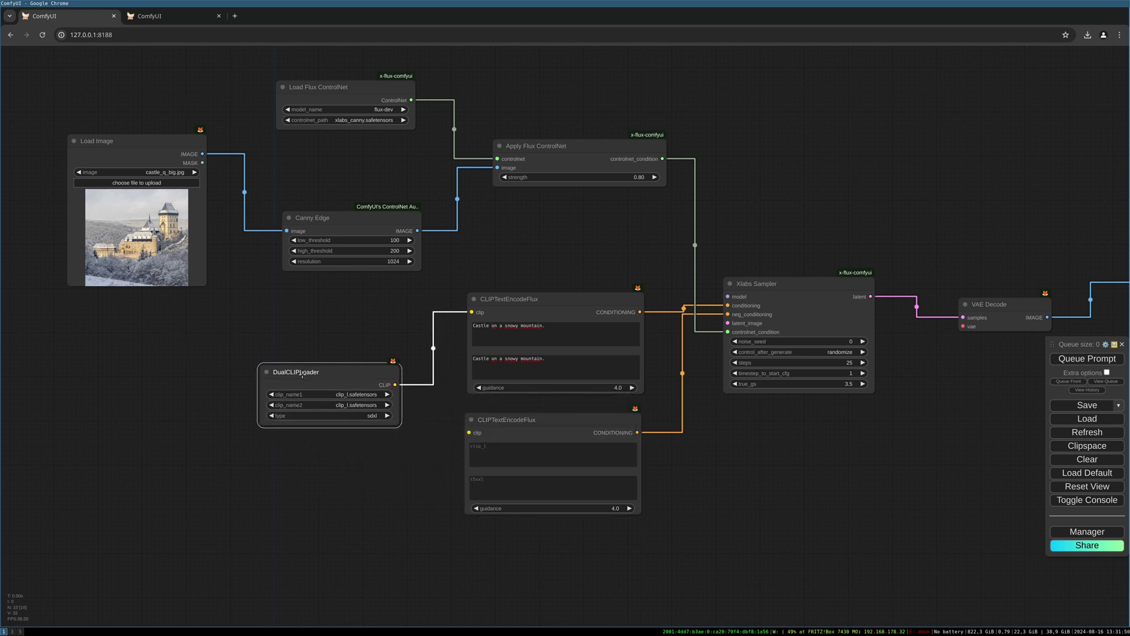
{"action": "left_click_drag", "start_coordinate": [395, 384], "coordinate": [469, 433]}
{"action": "left_click_drag", "start_coordinate": [348, 378], "coordinate": [347, 377]}
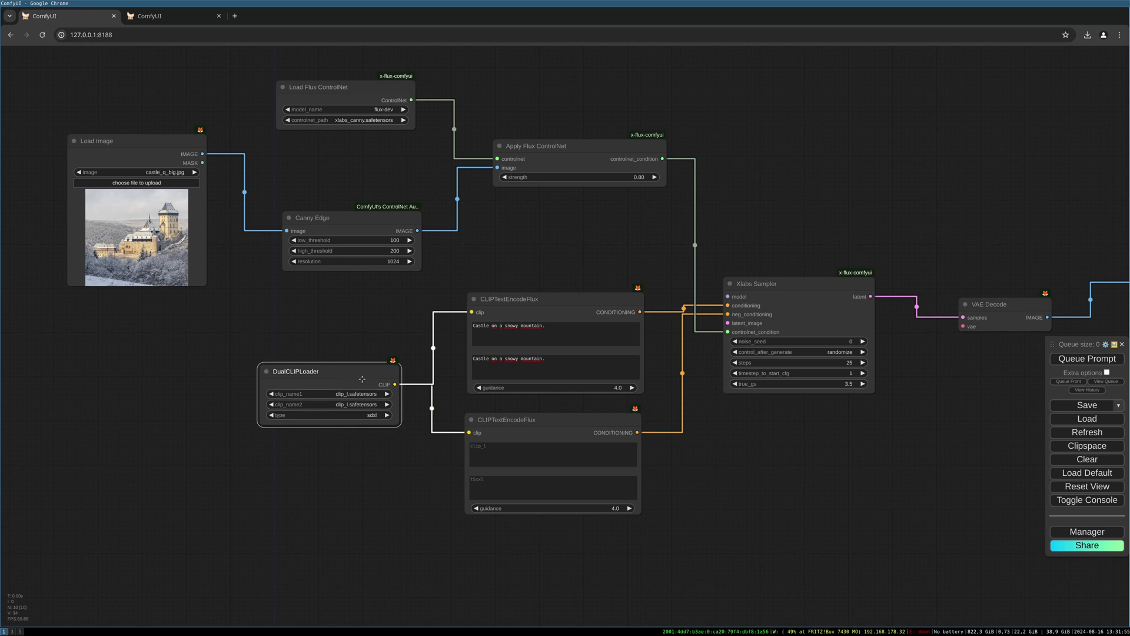
Step: Set the DualCLIPLoader's clip_name2 to t5xxl_fp16.safetensors and type to flux
{"action": "left_click", "coordinate": [368, 405]}
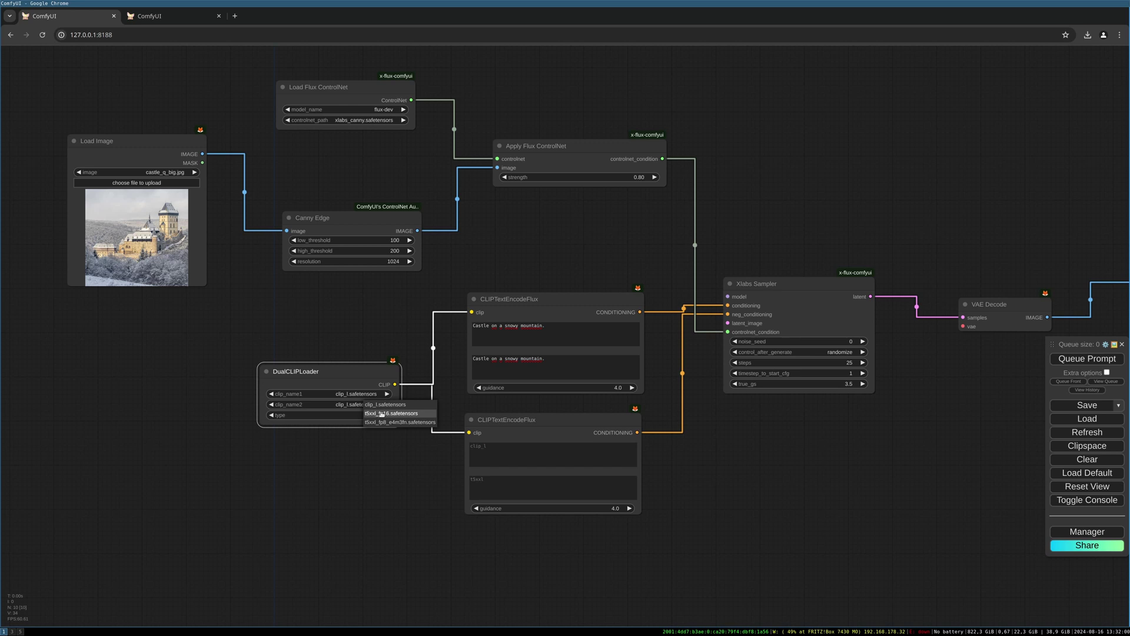
{"action": "left_click", "coordinate": [390, 414]}
{"action": "left_click", "coordinate": [389, 414]}
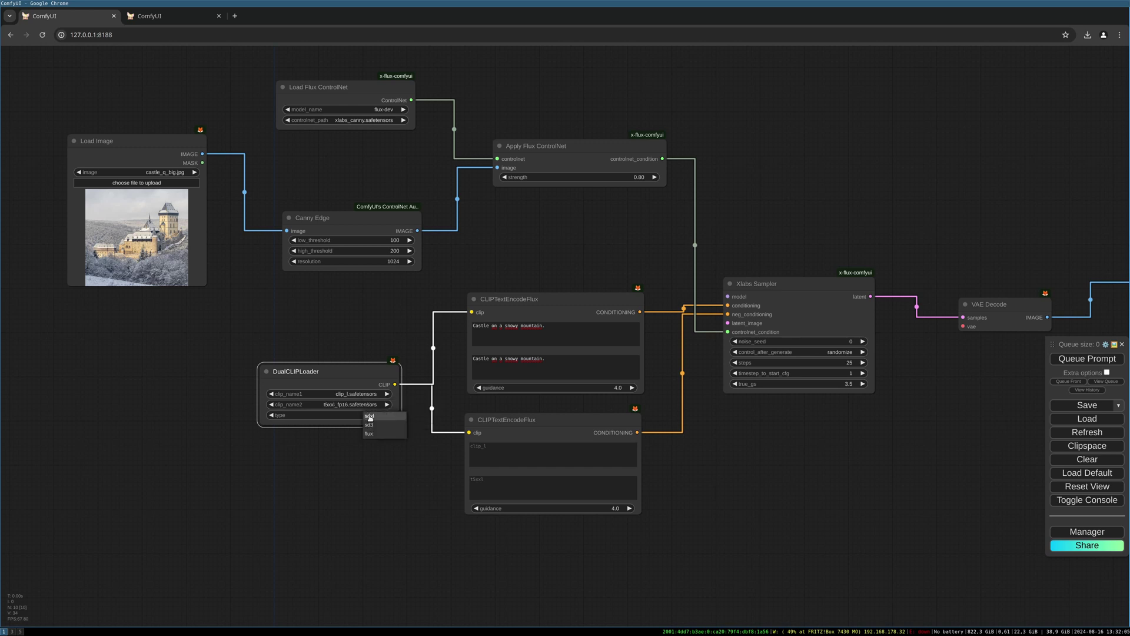
{"action": "left_click", "coordinate": [371, 437]}
{"action": "mouse_move", "coordinate": [408, 456]}
{"action": "left_mouse_down"}
{"action": "mouse_move", "coordinate": [387, 454]}
{"action": "mouse_move", "coordinate": [406, 463]}
{"action": "left_mouse_up"}
{"action": "left_click_drag", "start_coordinate": [725, 331], "coordinate": [626, 572]}
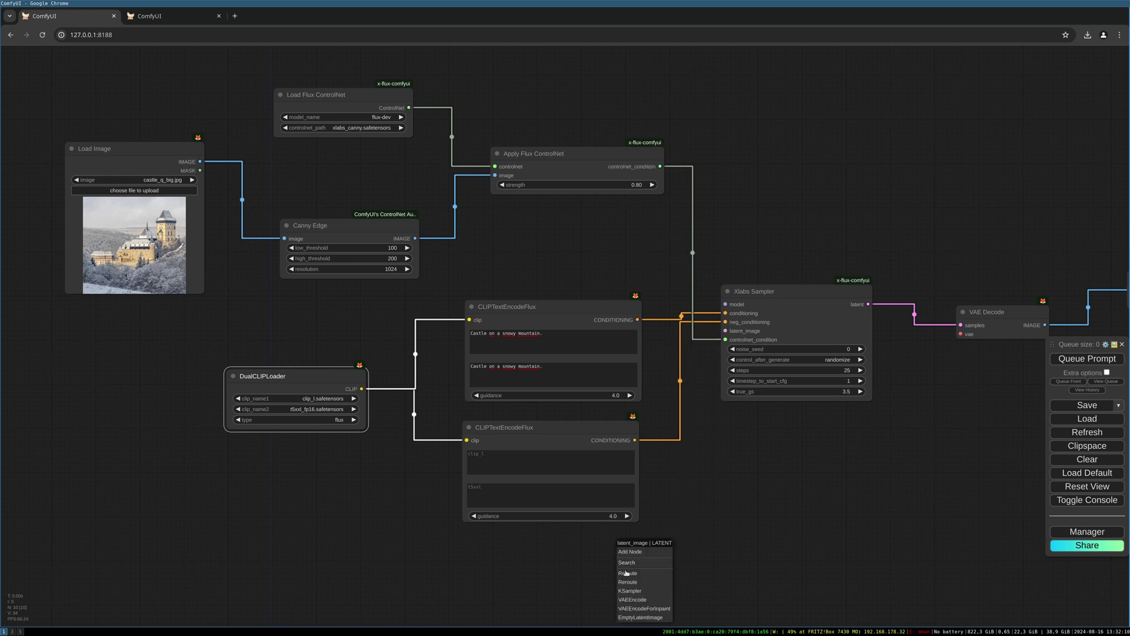
Step: Add a 1024×1024 Empty Latent Image feeding the sampler's latent_image input
{"action": "left_click", "coordinate": [640, 617]}
{"action": "left_click", "coordinate": [736, 579]}
{"action": "type", "text": "1024"}
{"action": "key", "text": "Escape"}
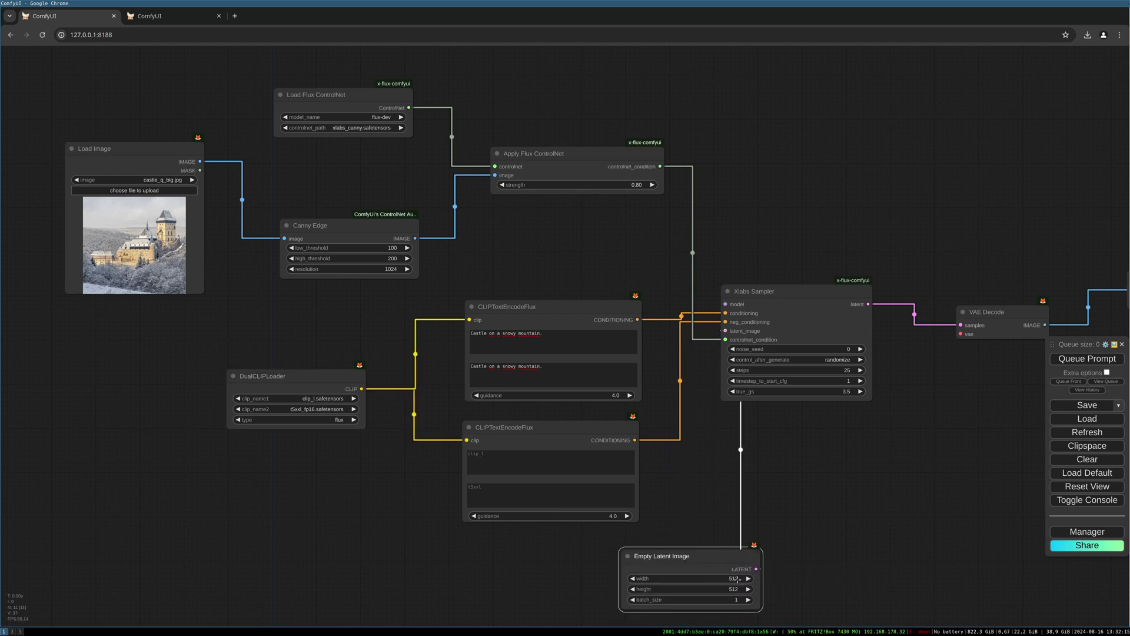
{"action": "left_click", "coordinate": [733, 588]}
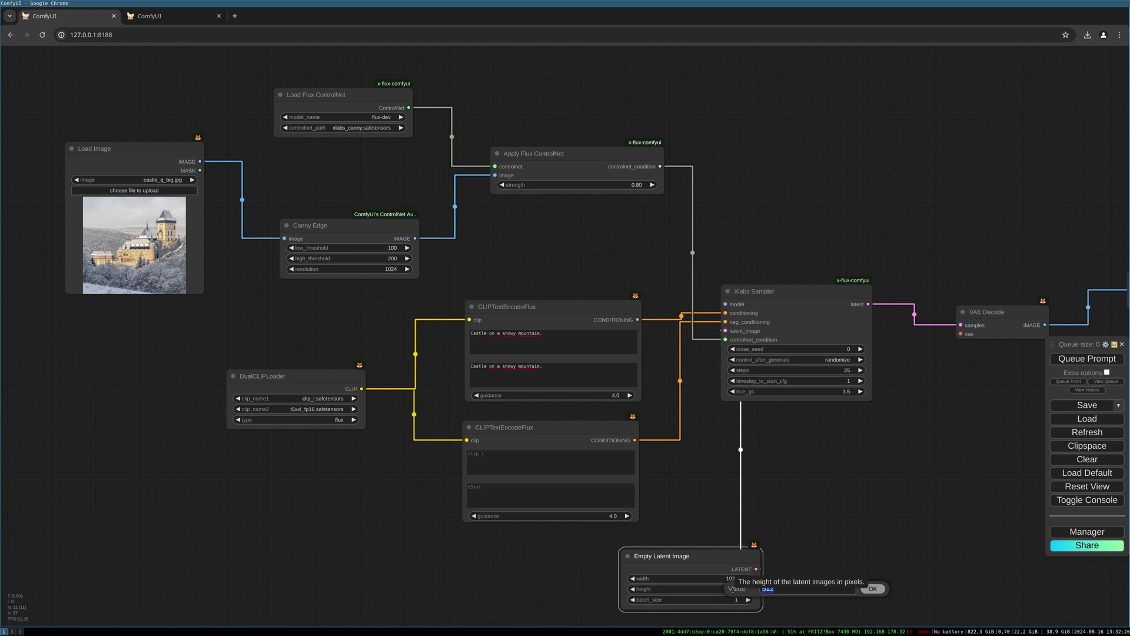
{"action": "type", "text": "1024"}
{"action": "key", "text": "Return"}
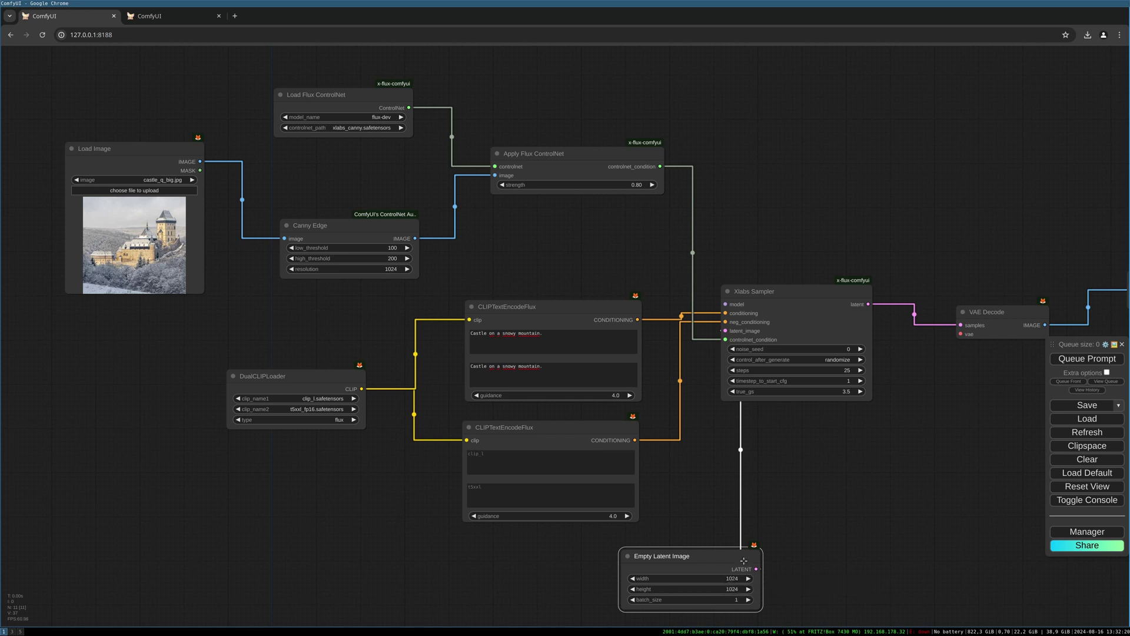
{"action": "left_click_drag", "start_coordinate": [725, 555], "coordinate": [621, 557]}
Step: Add a CheckpointLoaderNF4 with flux1-dev-bnb-nf4.safetensors and wire its MODEL to the sampler
{"action": "left_click_drag", "start_coordinate": [237, 297], "coordinate": [415, 278]}
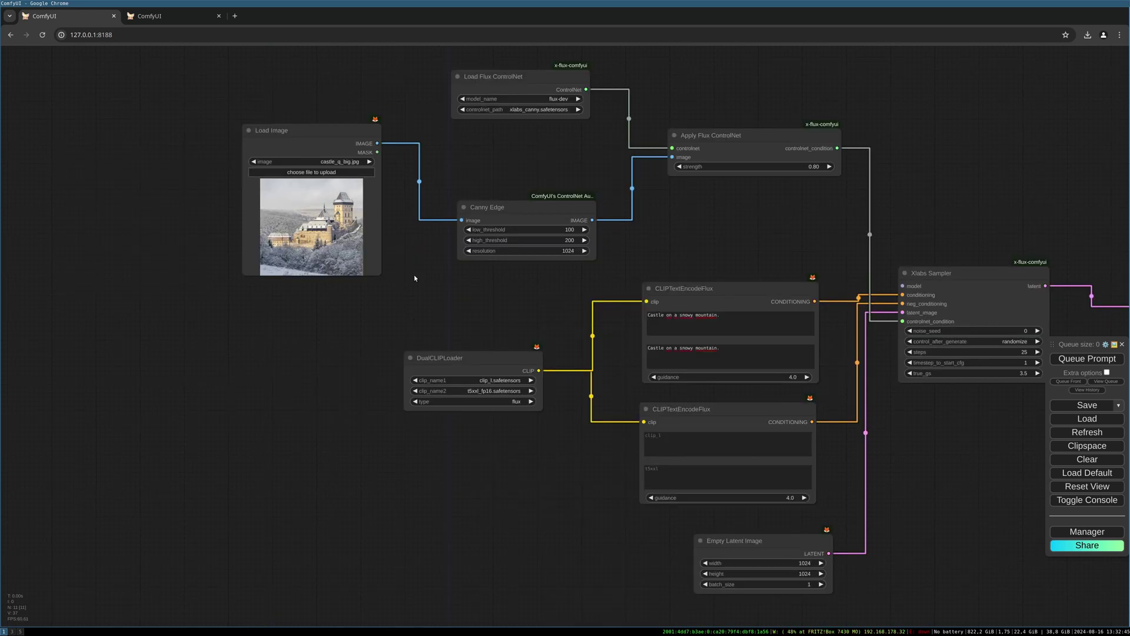
{"action": "double_click", "coordinate": [415, 275]}
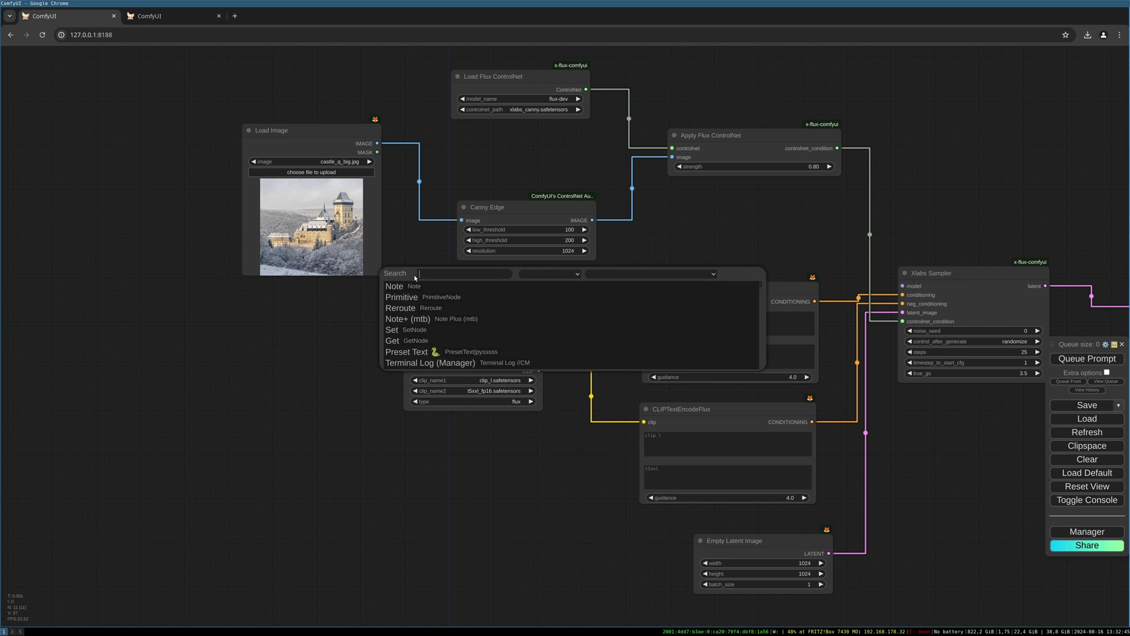
{"action": "type", "text": "checkpoint"}
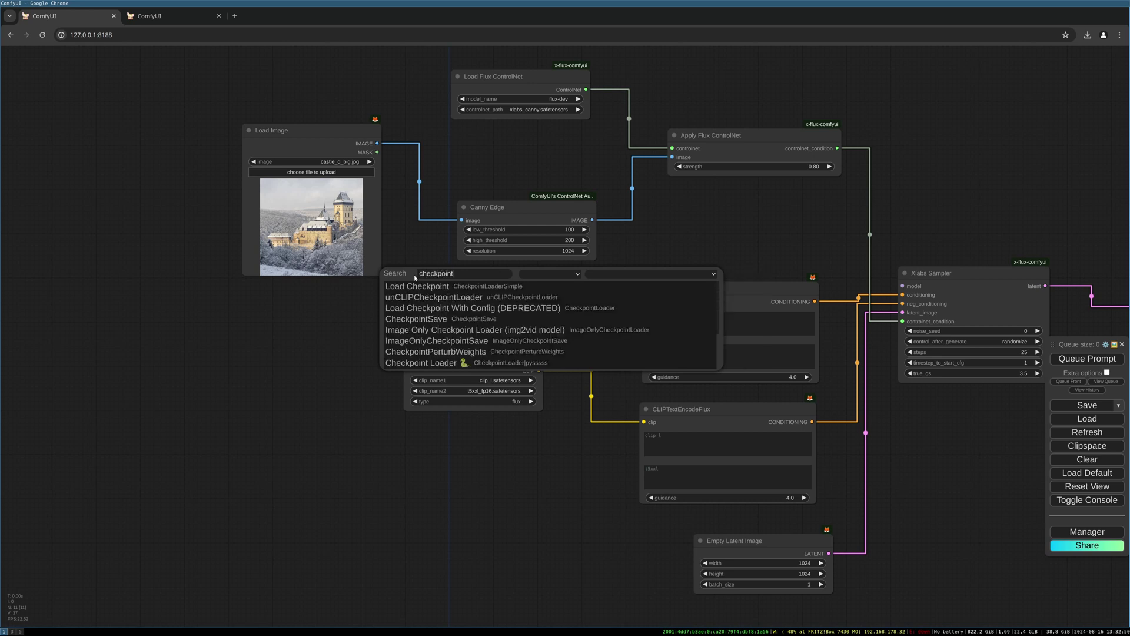
{"action": "type", "text": "loader"}
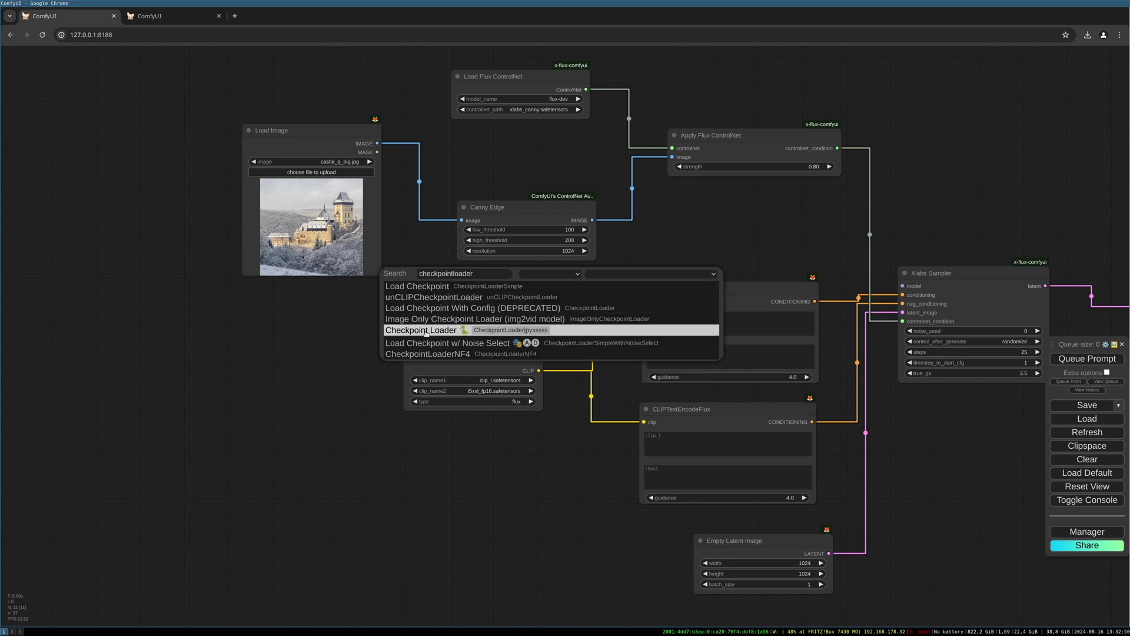
{"action": "left_click", "coordinate": [428, 353]}
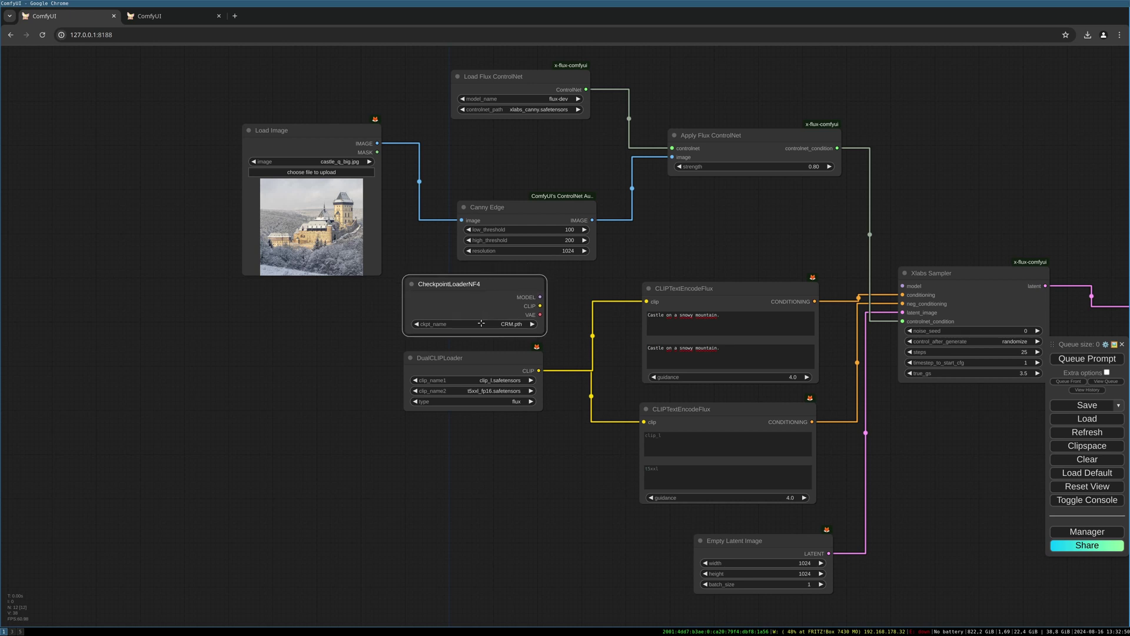
{"action": "left_click", "coordinate": [503, 330]}
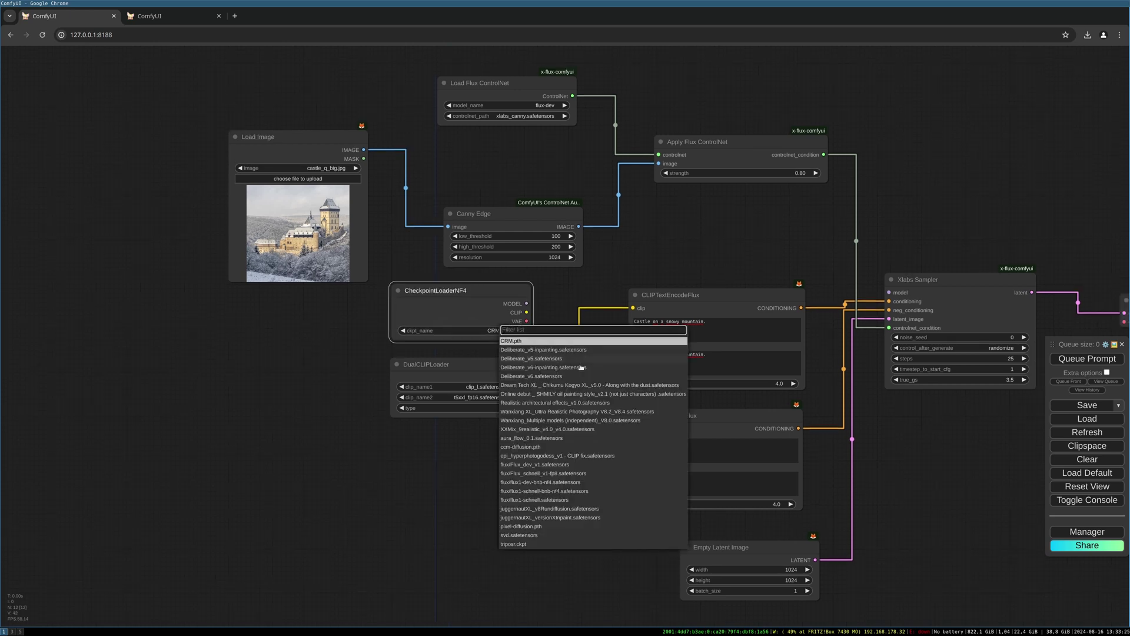
{"action": "left_click", "coordinate": [598, 482]}
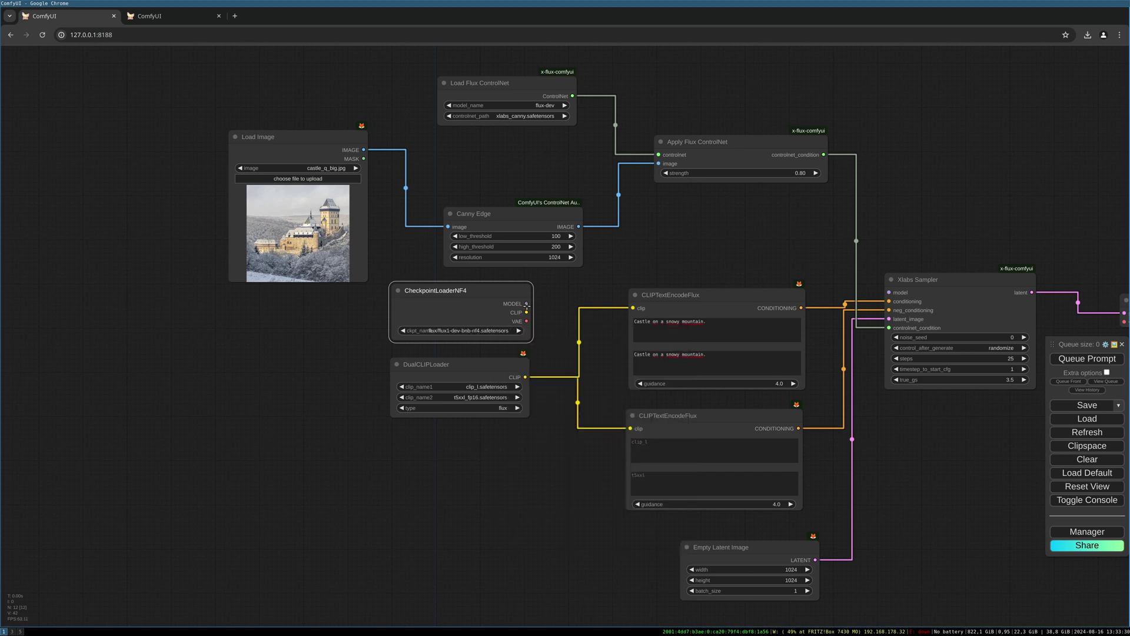
{"action": "left_click_drag", "start_coordinate": [527, 304], "coordinate": [890, 293]}
{"action": "left_click", "coordinate": [459, 292]}
{"action": "double_click", "coordinate": [400, 446]}
{"action": "type", "text": "load diff"}
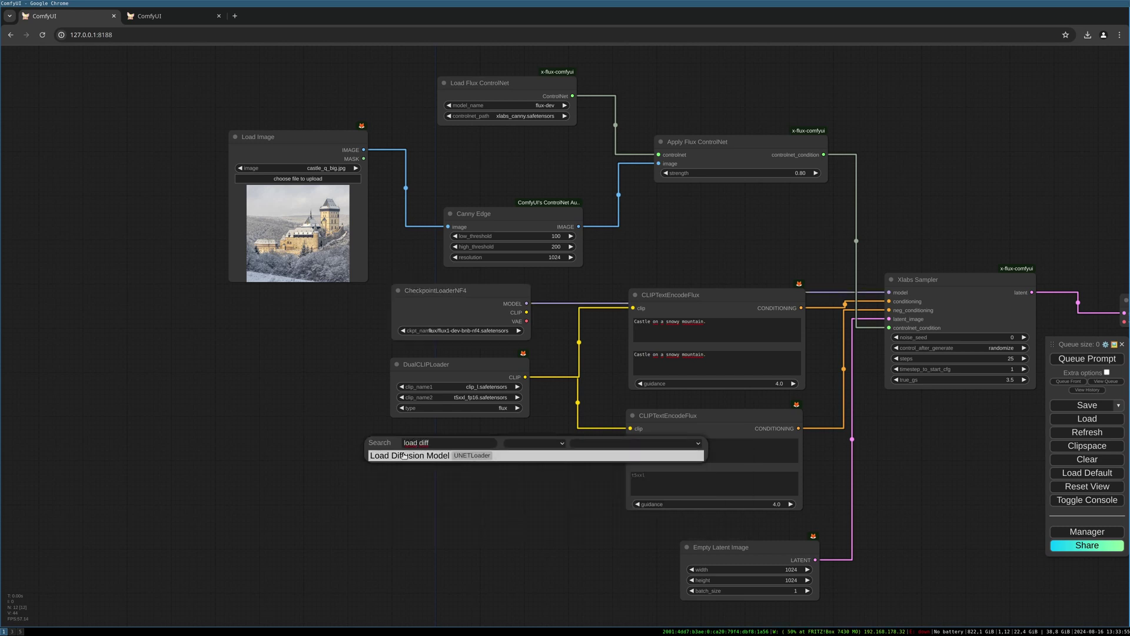
{"action": "left_click", "coordinate": [439, 456]}
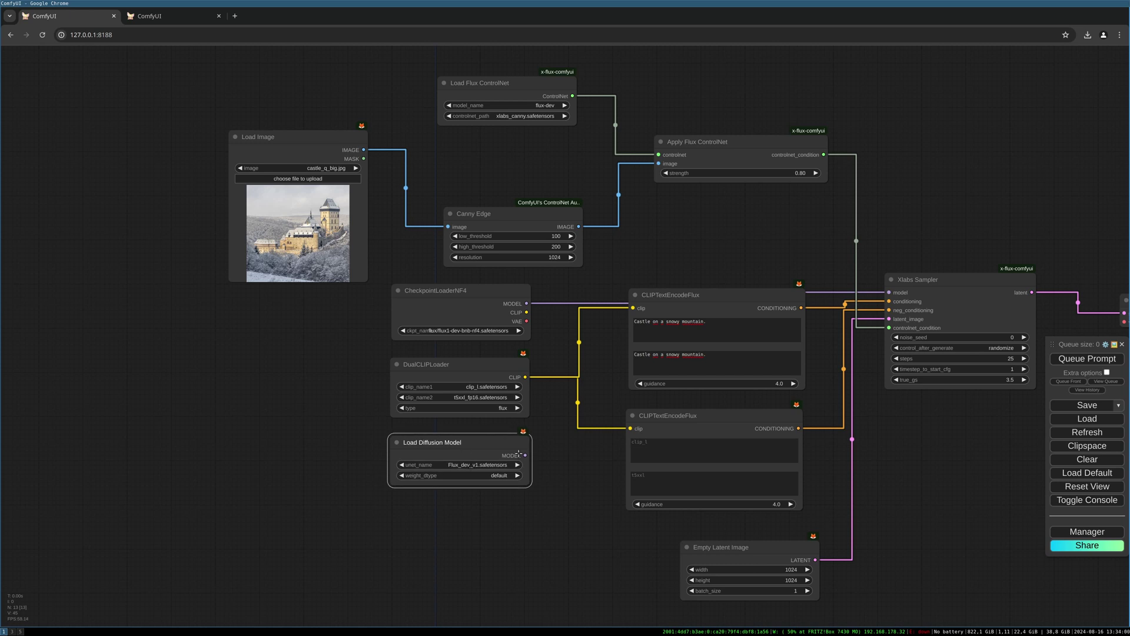
{"action": "left_click_drag", "start_coordinate": [524, 455], "coordinate": [505, 483]}
{"action": "key", "text": "Delete"}
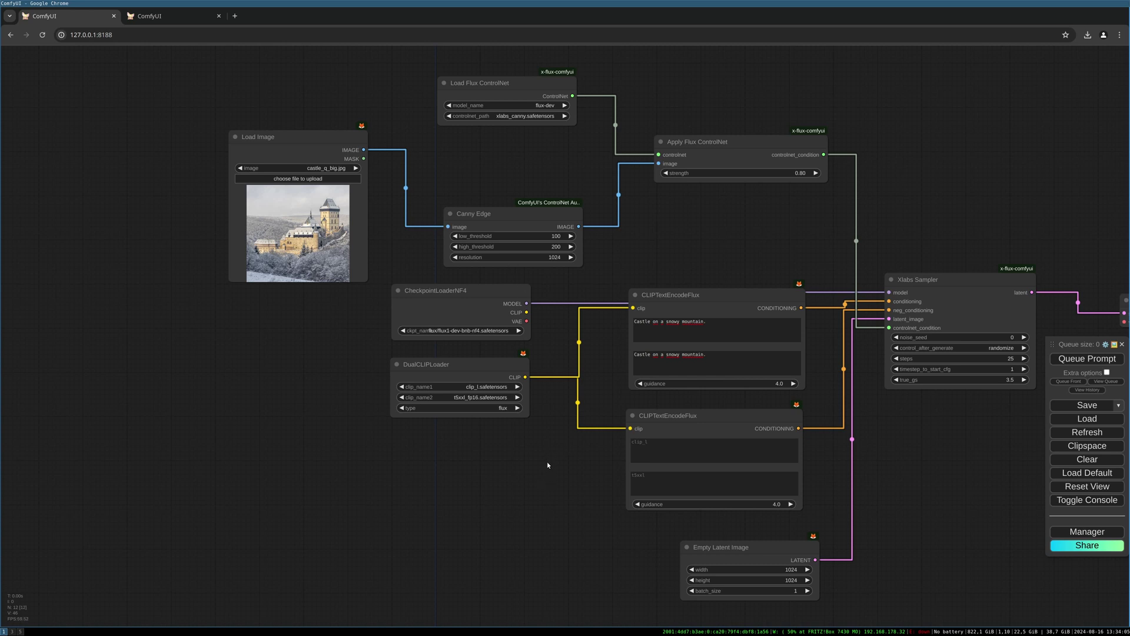
Step: Add a Load VAE node with ae.sft below the sampler, feeding VAE Decode's vae input
{"action": "left_click_drag", "start_coordinate": [542, 478], "coordinate": [266, 446]}
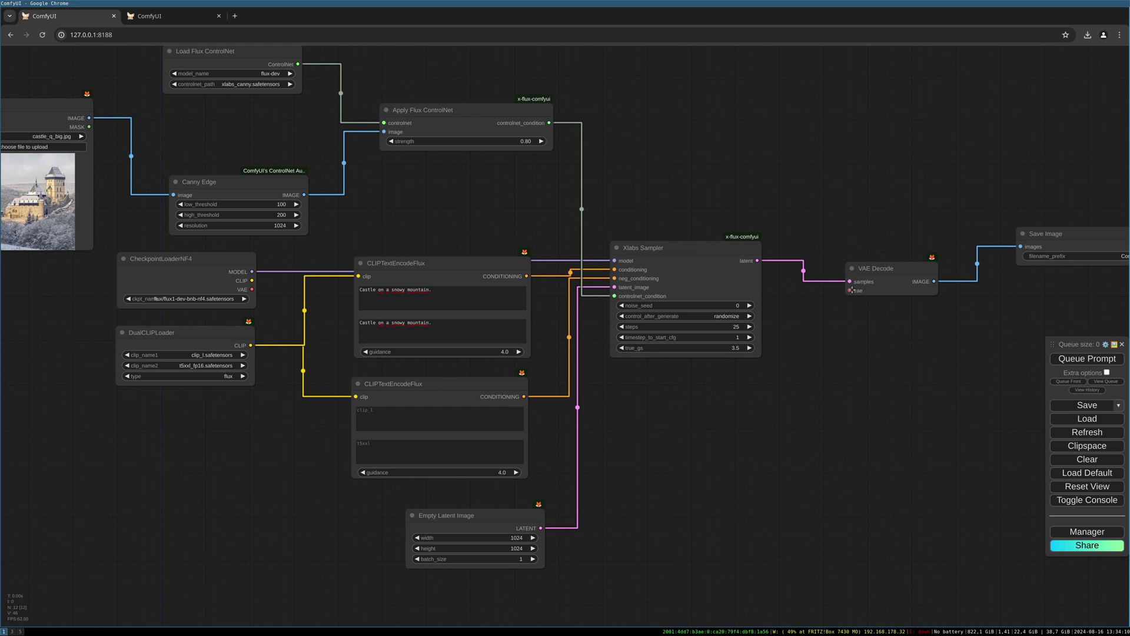
{"action": "left_click_drag", "start_coordinate": [850, 290], "coordinate": [741, 453]}
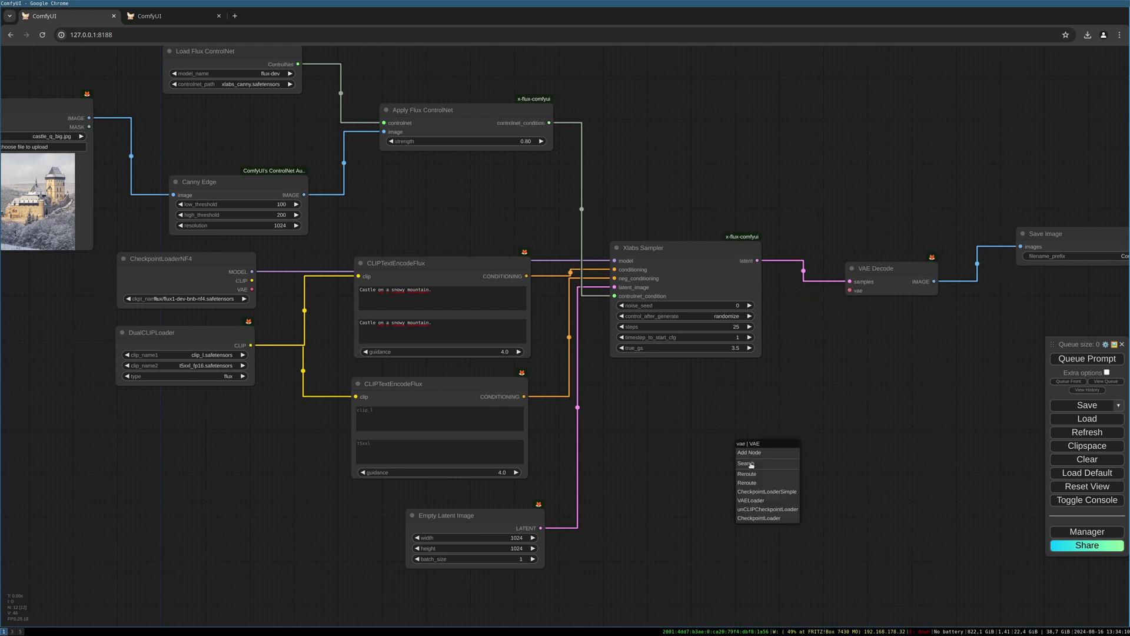
{"action": "left_click", "coordinate": [766, 498]}
{"action": "left_click_drag", "start_coordinate": [816, 460], "coordinate": [698, 421]}
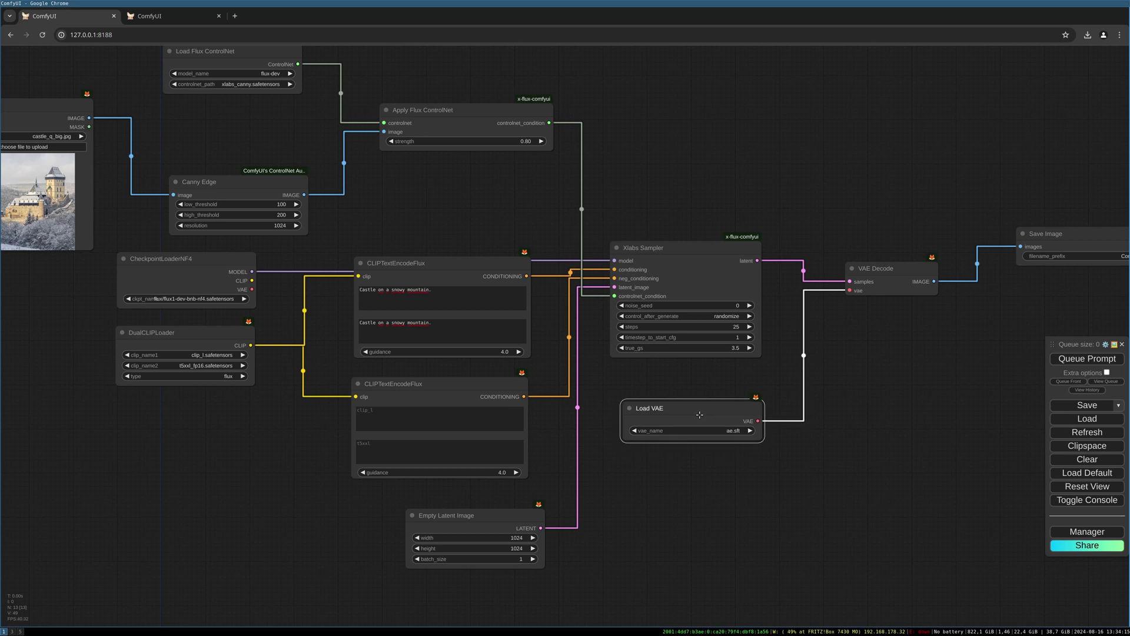
{"action": "left_click", "coordinate": [712, 431]}
{"action": "left_click", "coordinate": [717, 433]}
{"action": "scroll", "coordinate": [877, 398], "scroll_direction": "down", "scroll_amount": 5}
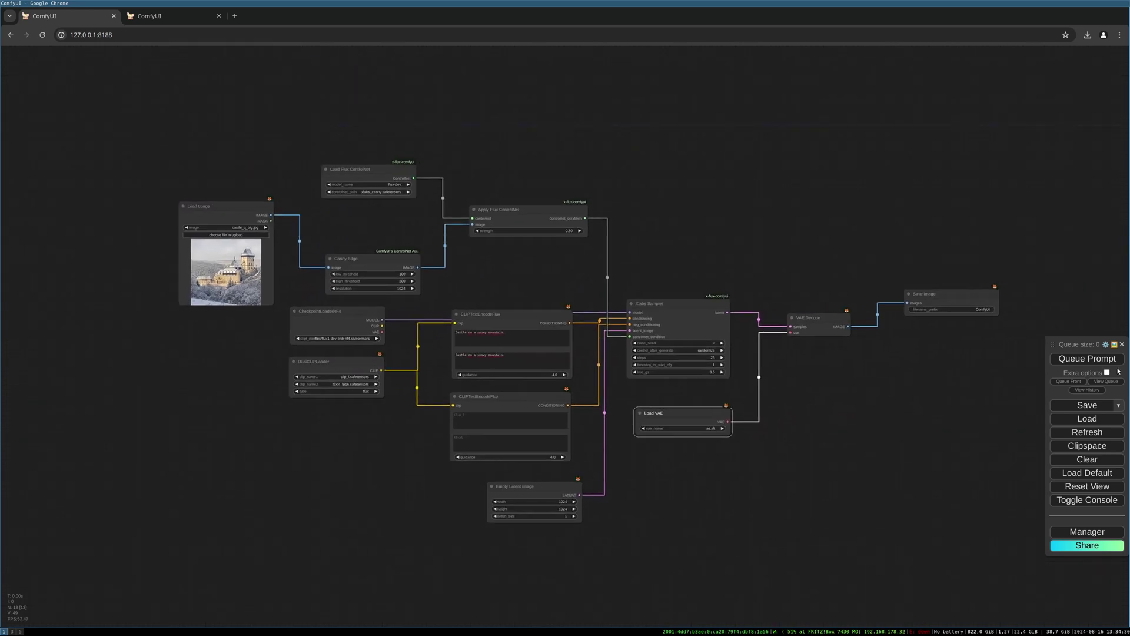
Step: Queue the workflow and enlarge the Save Image node to view the snowy castle
{"action": "left_click", "coordinate": [1099, 362]}
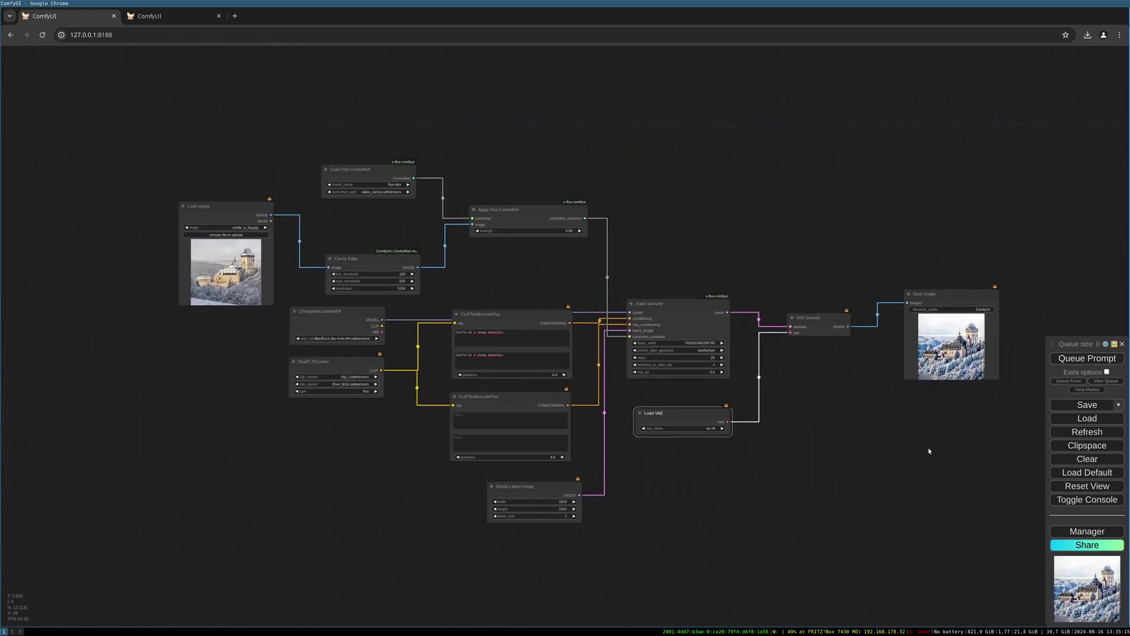
{"action": "scroll", "coordinate": [857, 429], "scroll_direction": "up", "scroll_amount": 5}
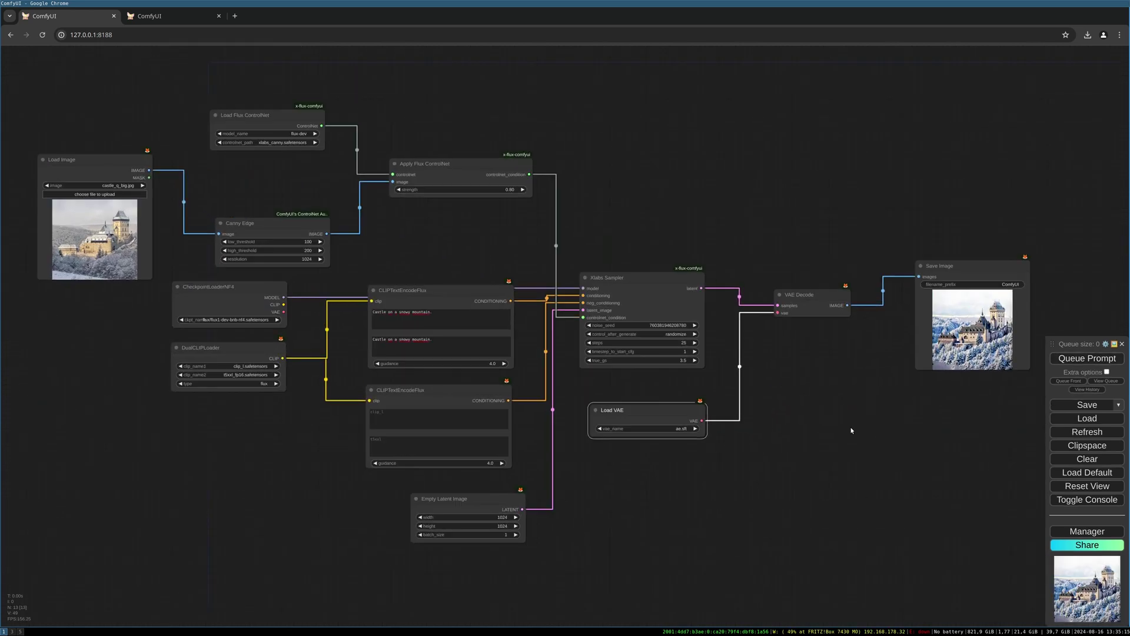
{"action": "left_click_drag", "start_coordinate": [857, 429], "coordinate": [509, 406]}
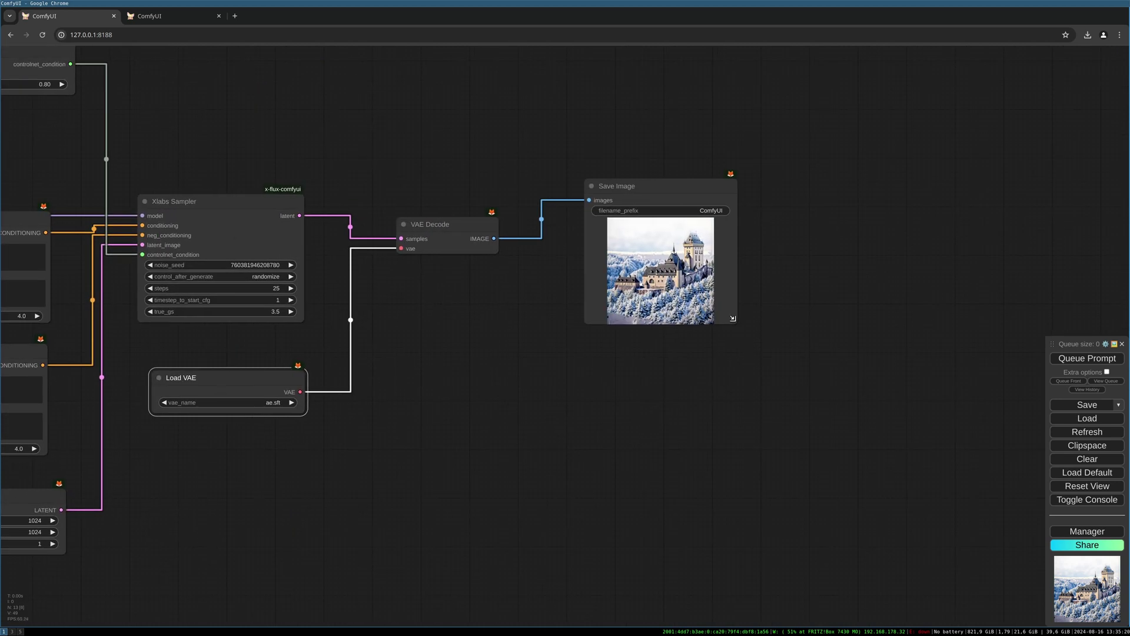
{"action": "left_click_drag", "start_coordinate": [737, 323], "coordinate": [867, 435]}
{"action": "scroll", "coordinate": [546, 483], "scroll_direction": "down", "scroll_amount": 2}
{"action": "scroll", "coordinate": [546, 482], "scroll_direction": "down", "scroll_amount": 7}
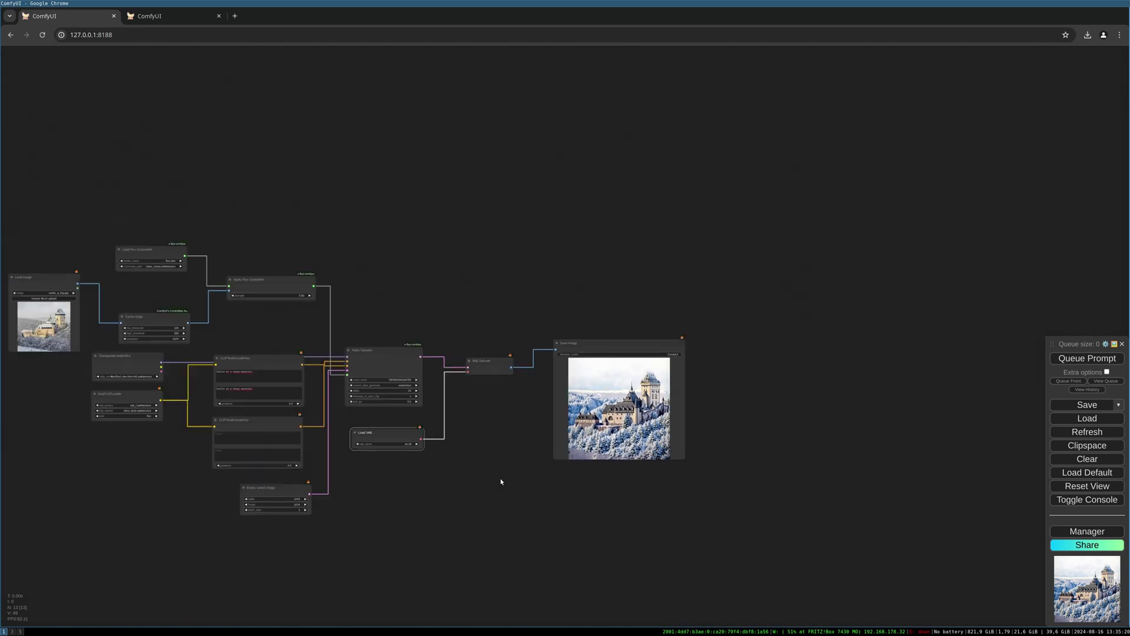
{"action": "left_click_drag", "start_coordinate": [518, 426], "coordinate": [744, 420]}
{"action": "scroll", "coordinate": [663, 401], "scroll_direction": "up", "scroll_amount": 3}
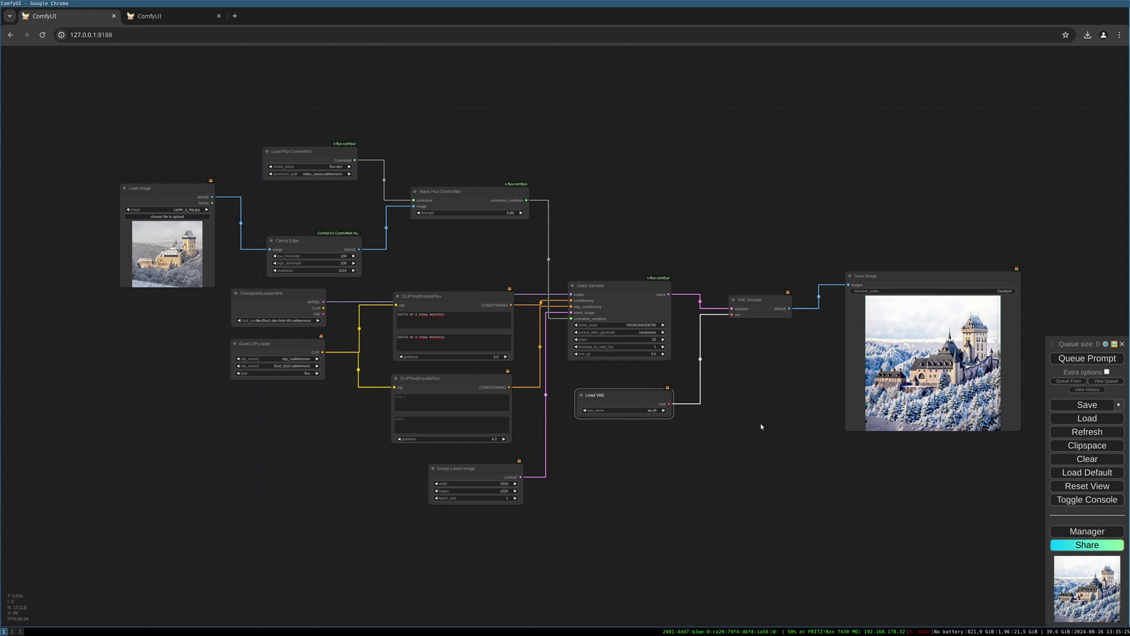